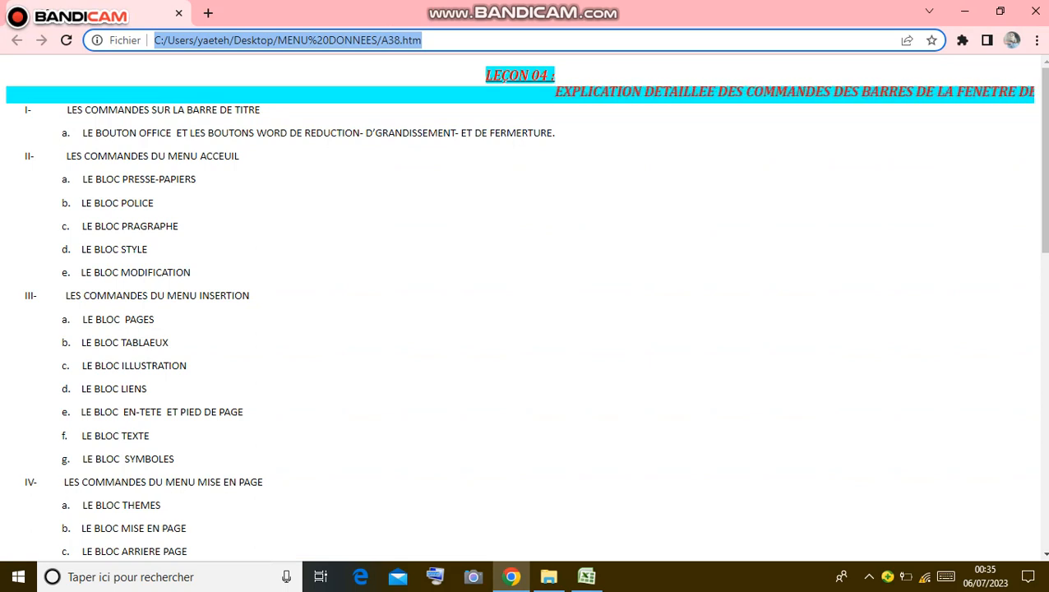
Step: Copy the local file address of the A38.htm page from the browser and switch to Excel
right_click(316, 39)
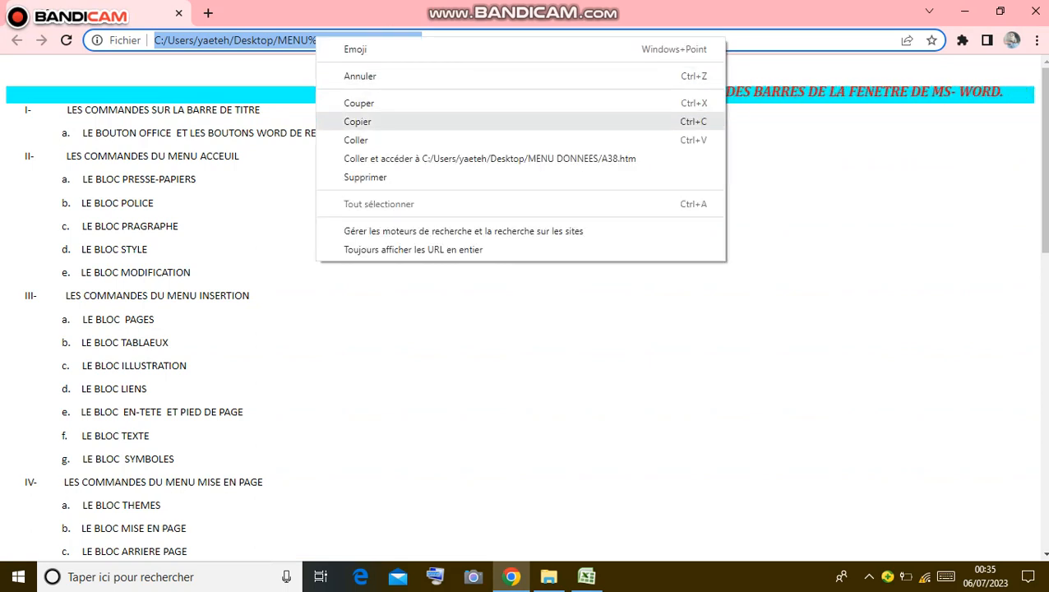
left_click(358, 121)
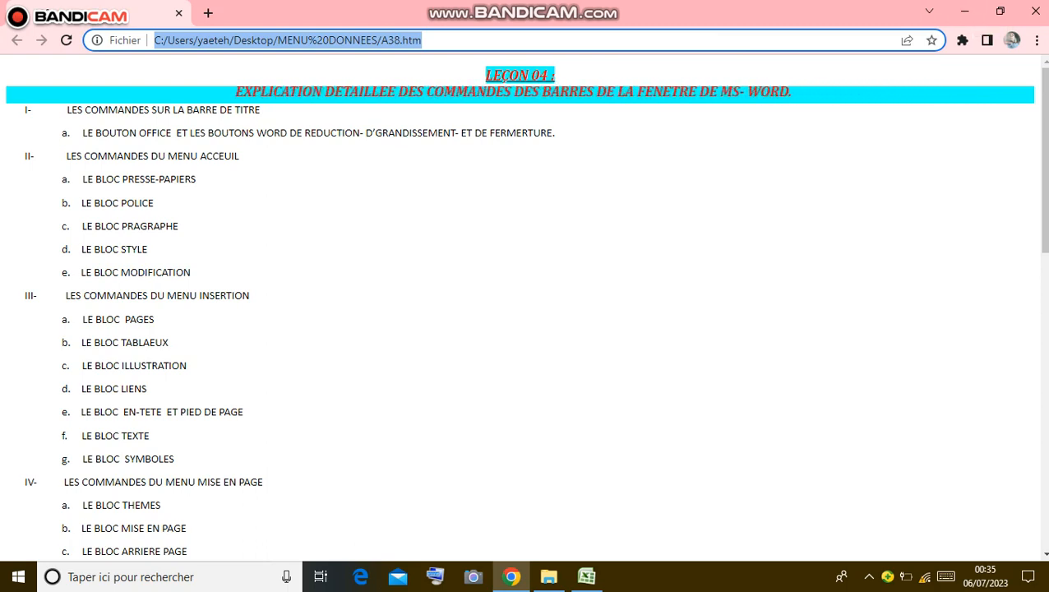
left_click(964, 11)
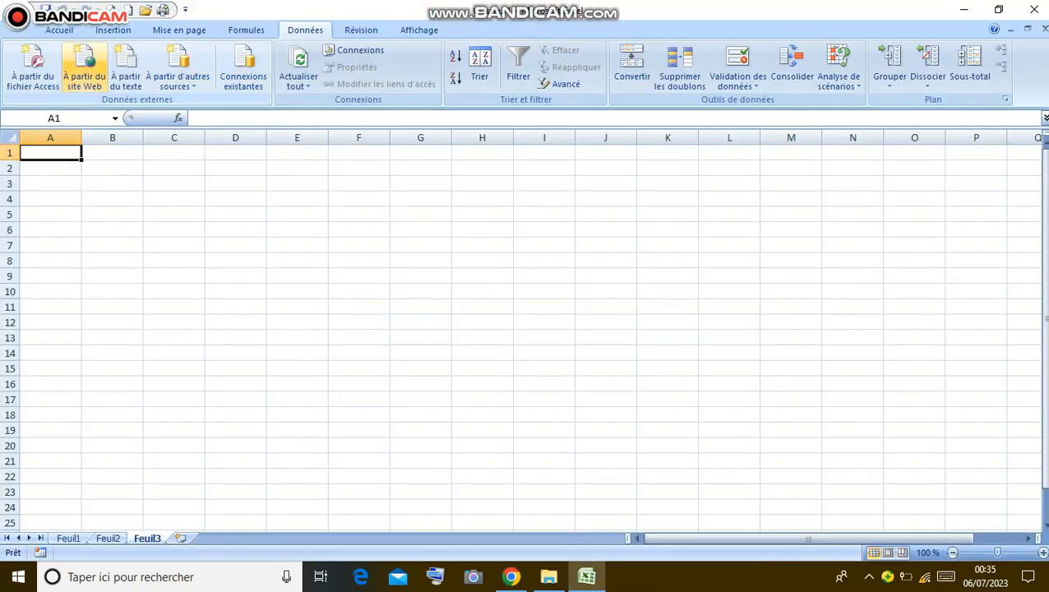
Step: Import the A38.htm page through a web query using the copied address, placing the data at cell A1 of Feuil3
left_click(84, 66)
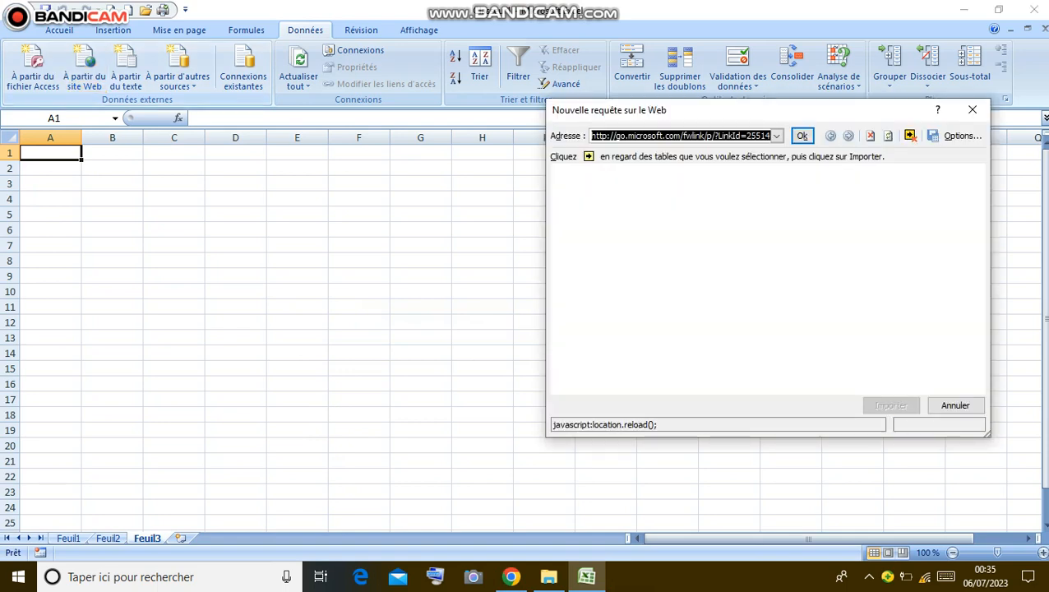
right_click(653, 136)
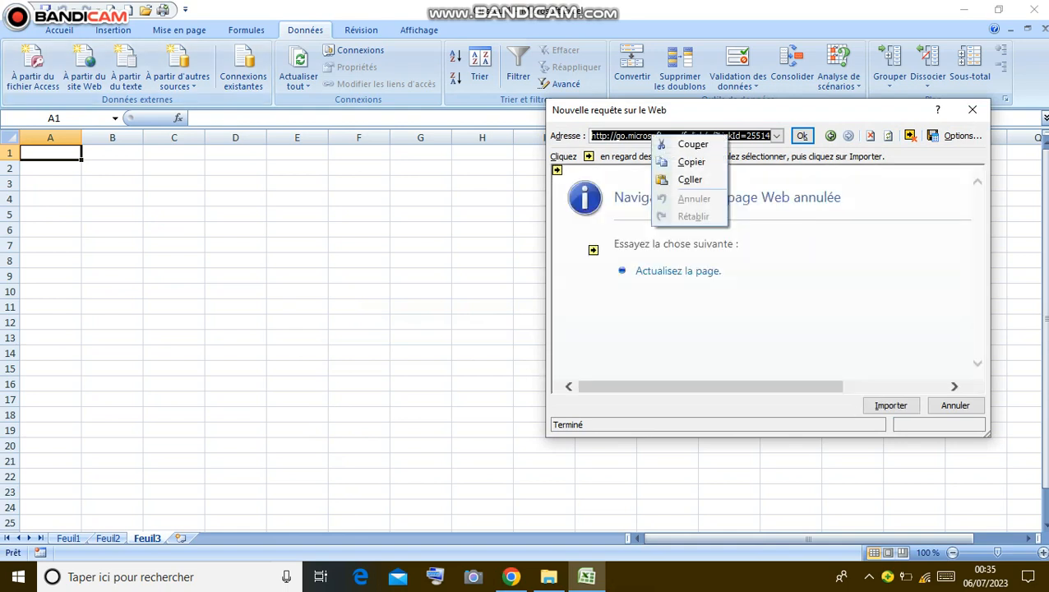
left_click(691, 179)
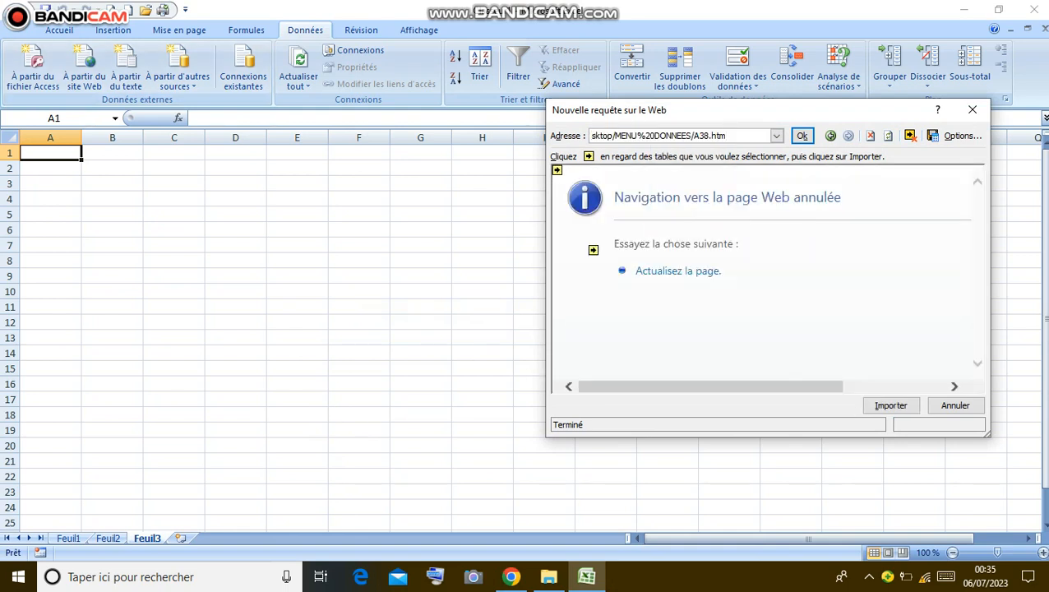
key("Return")
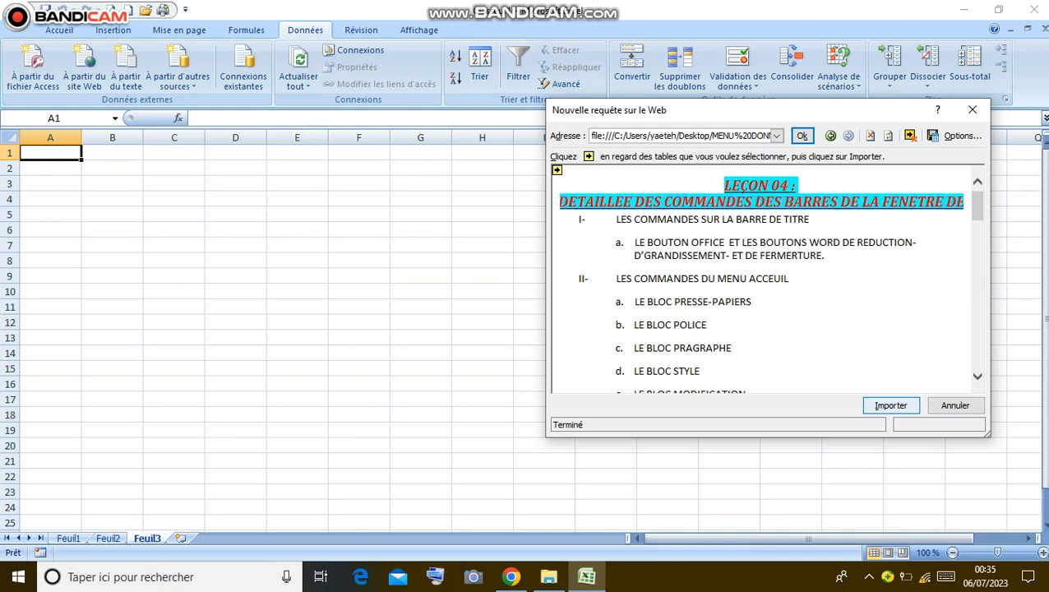
left_click(890, 405)
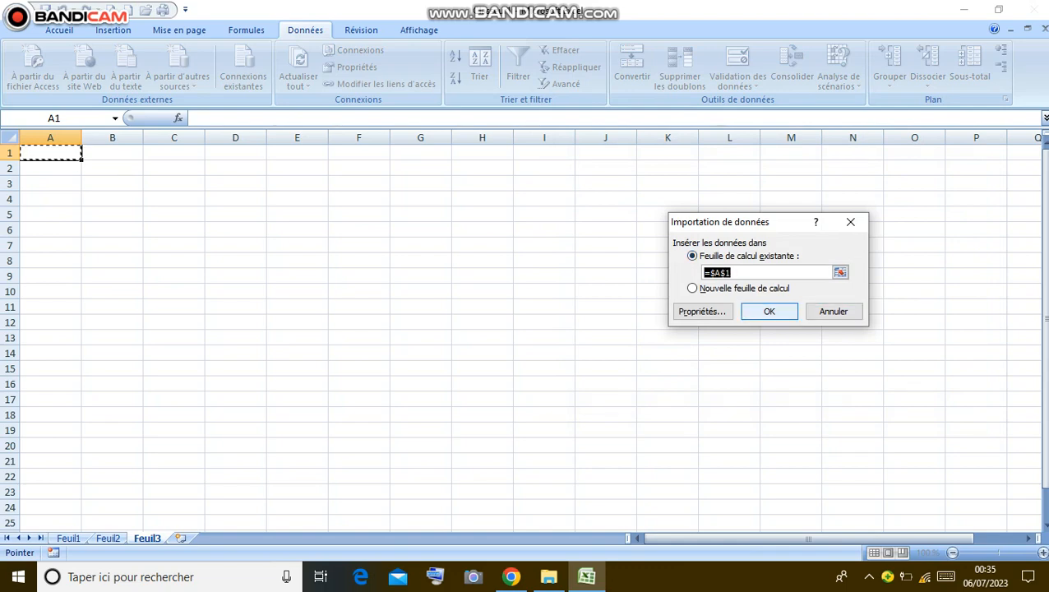
key("Return")
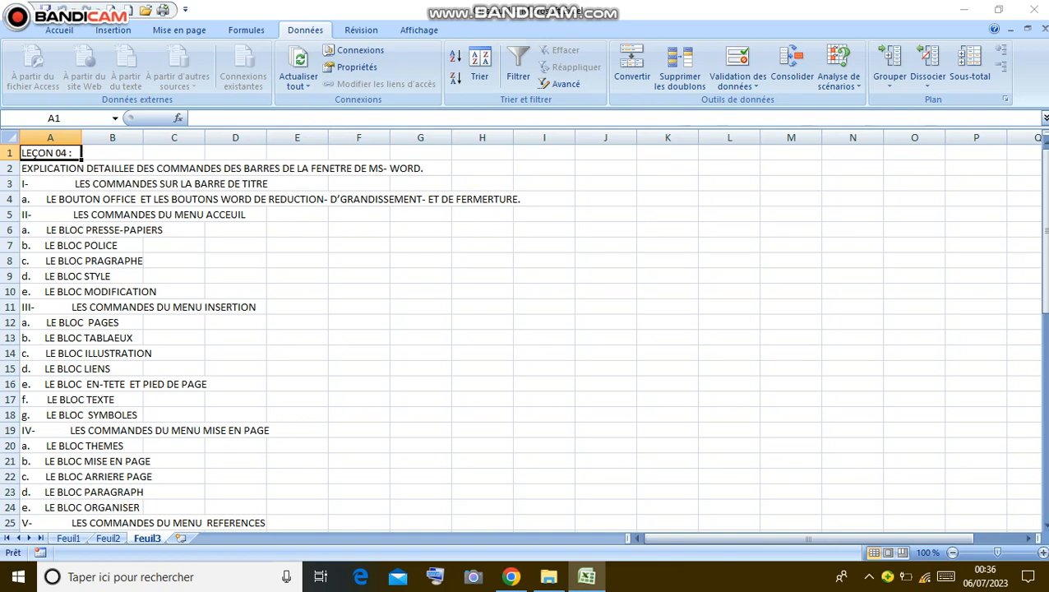
left_click(297, 245)
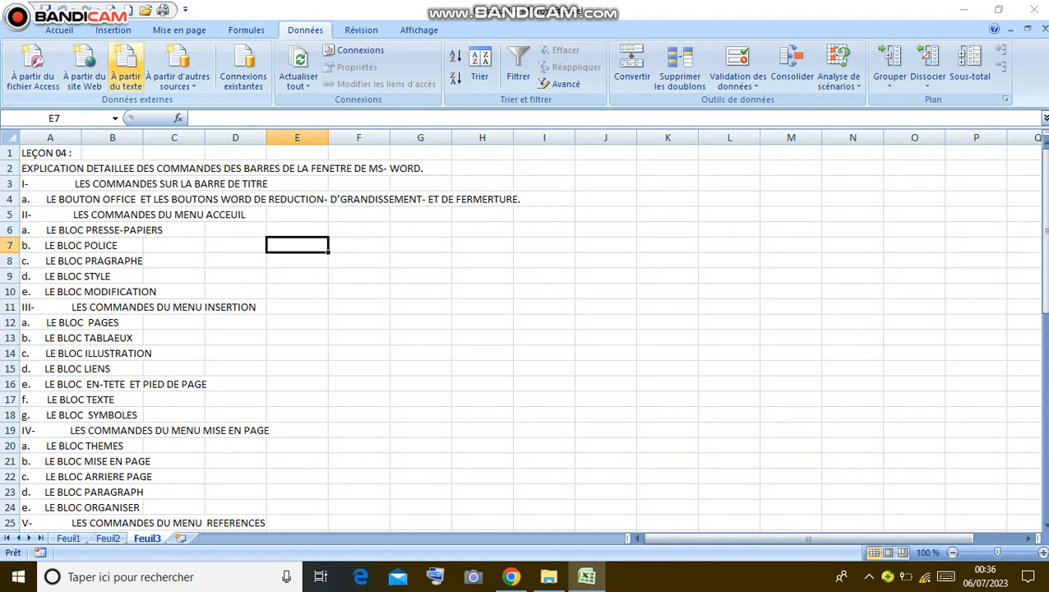
left_click(125, 70)
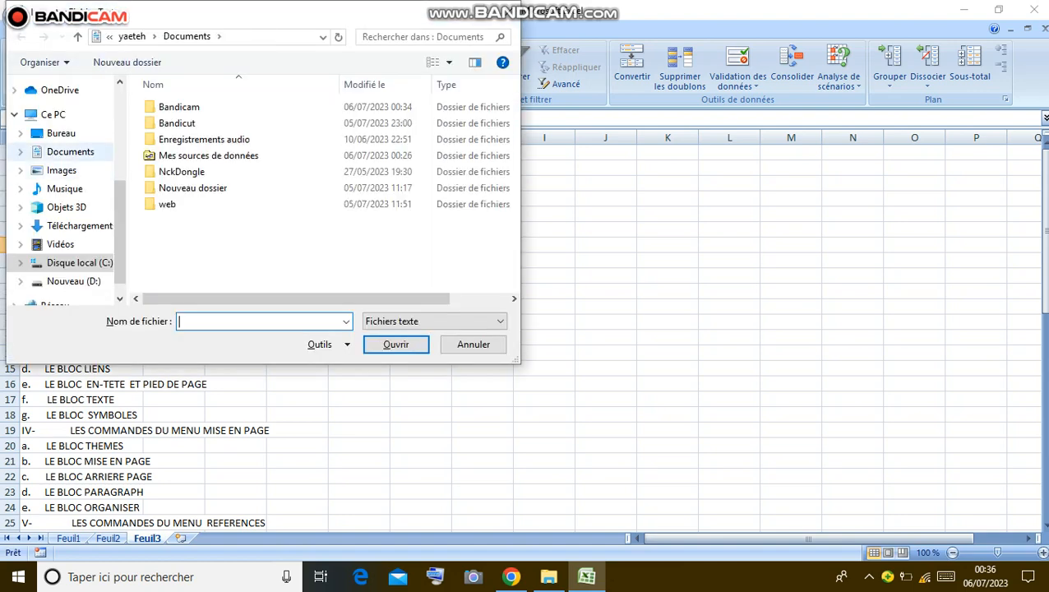
left_click(61, 133)
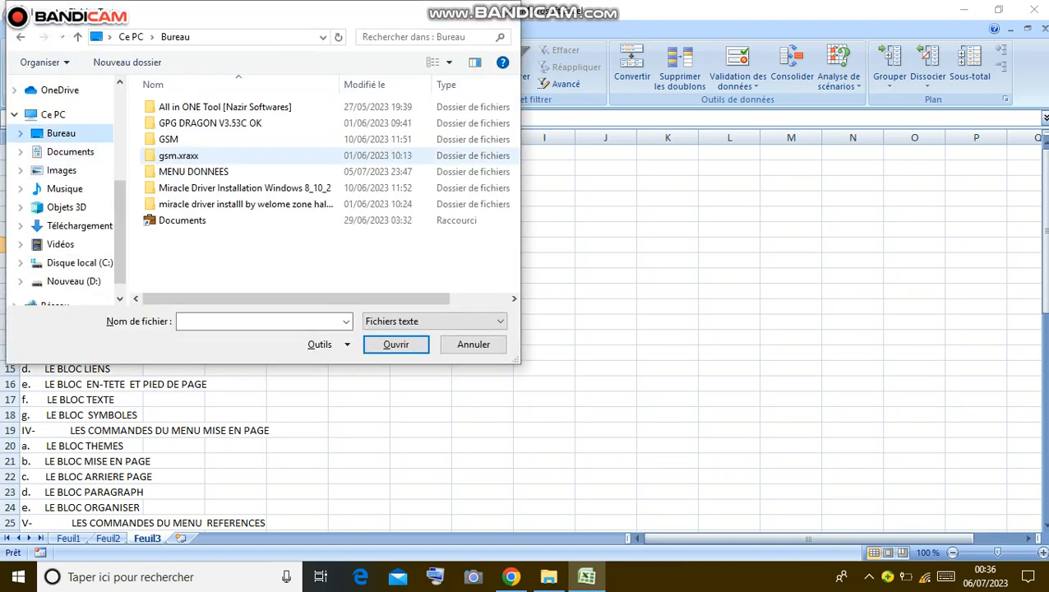
double_click(193, 171)
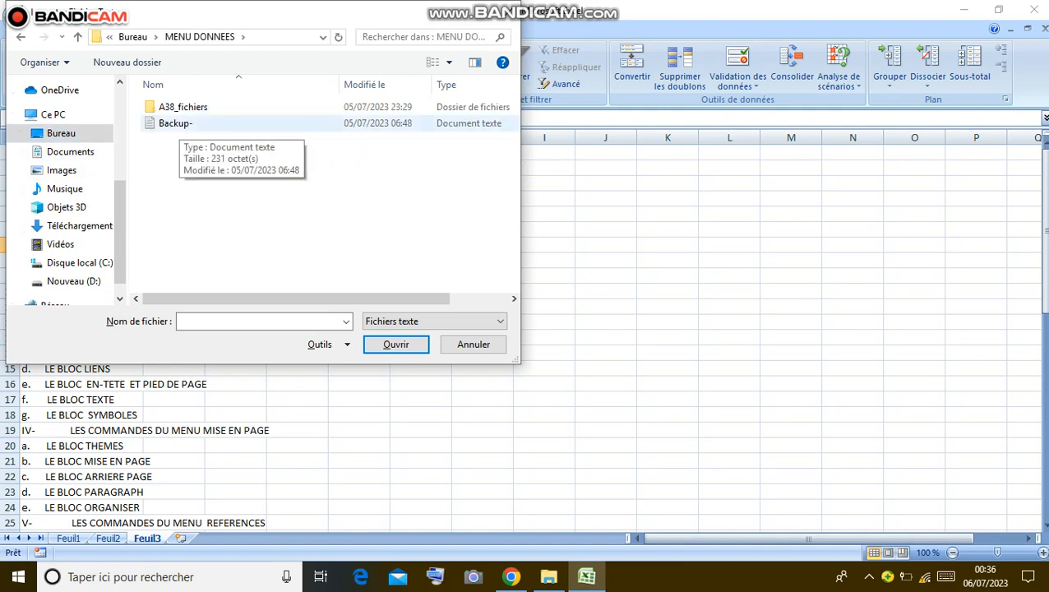
left_click(498, 321)
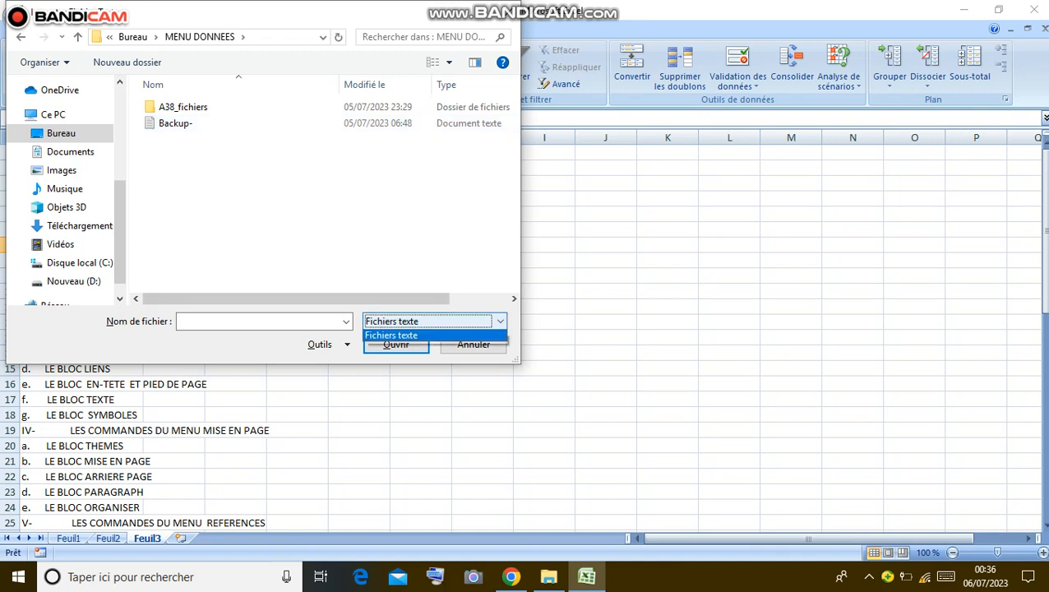
left_click(499, 321)
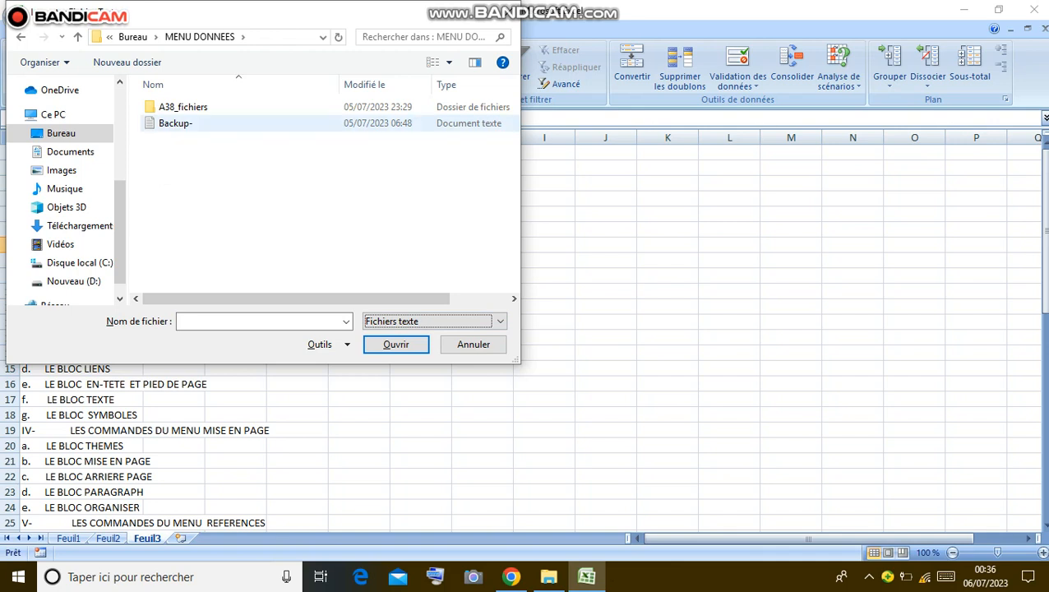
left_click(171, 123)
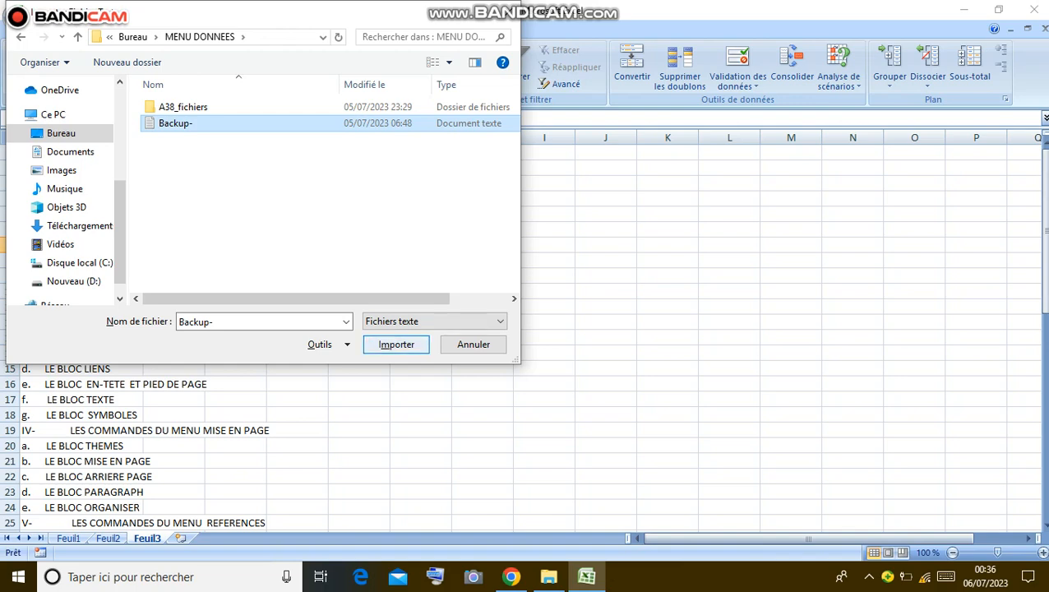
left_click(396, 345)
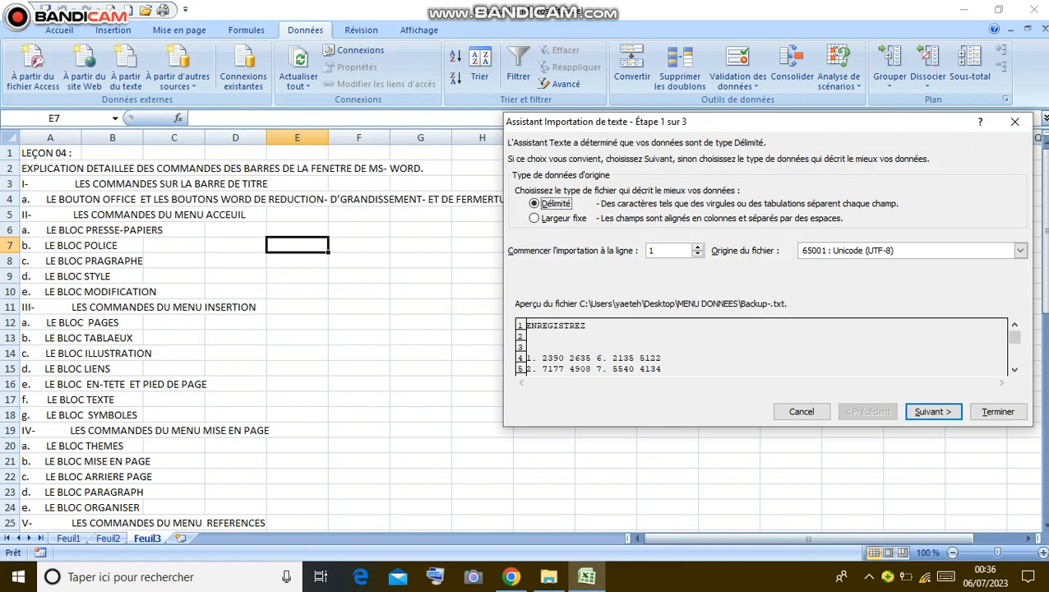
left_click(801, 412)
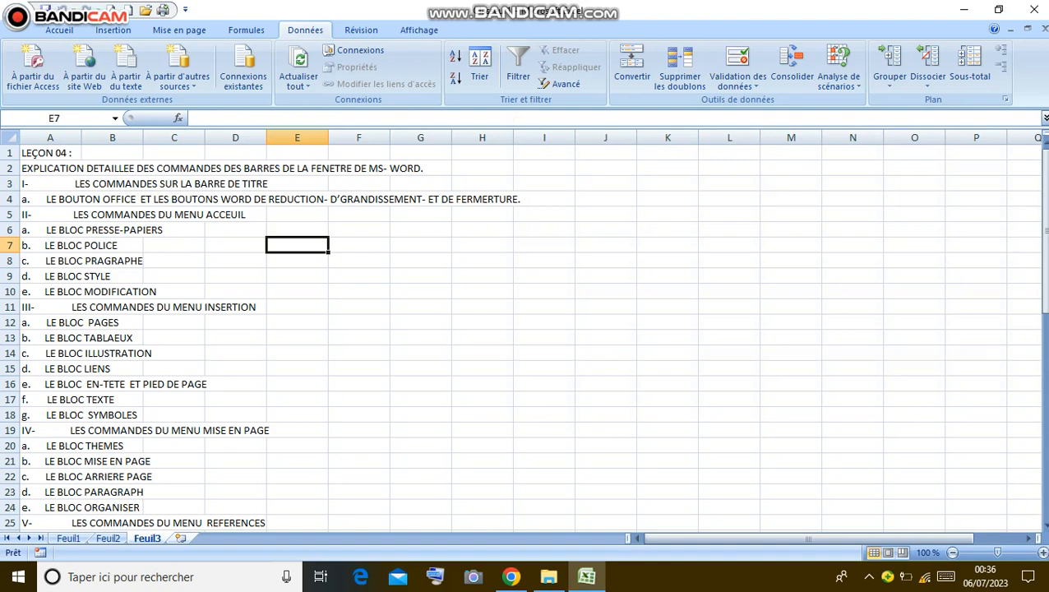
Step: Add a new worksheet and start importing the Backup- text file from the MENU DONNEES folder as fixed-width data (Largeur fixe)
left_click(180, 538)
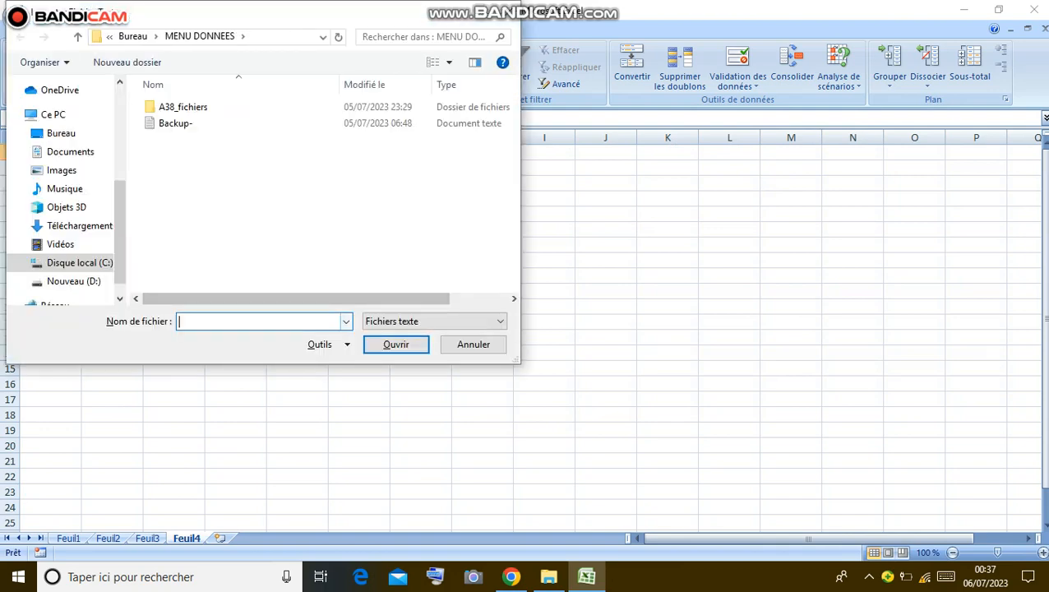
double_click(175, 123)
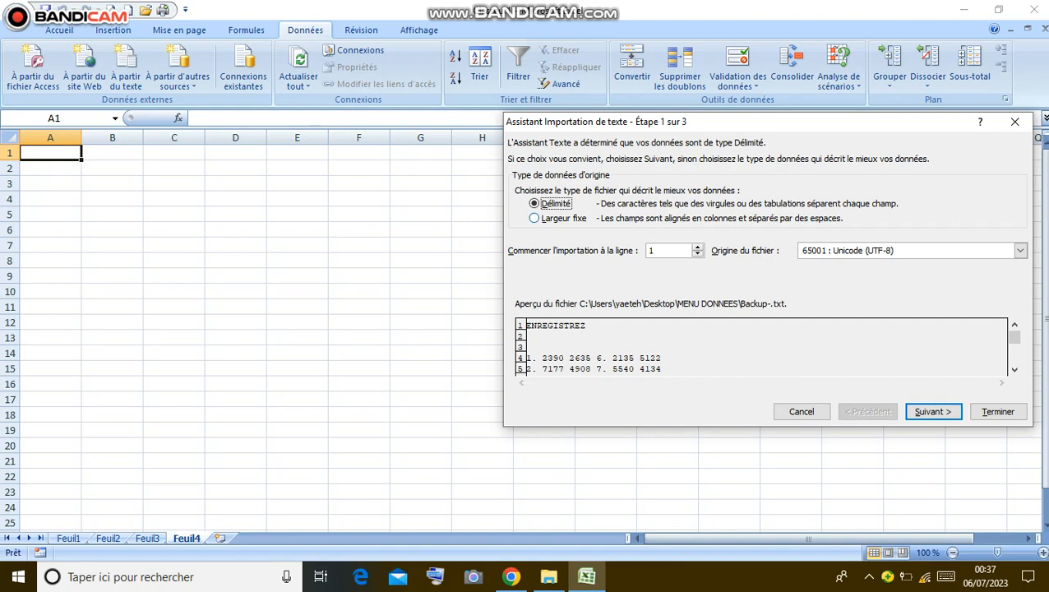
left_click(534, 218)
left_click(933, 411)
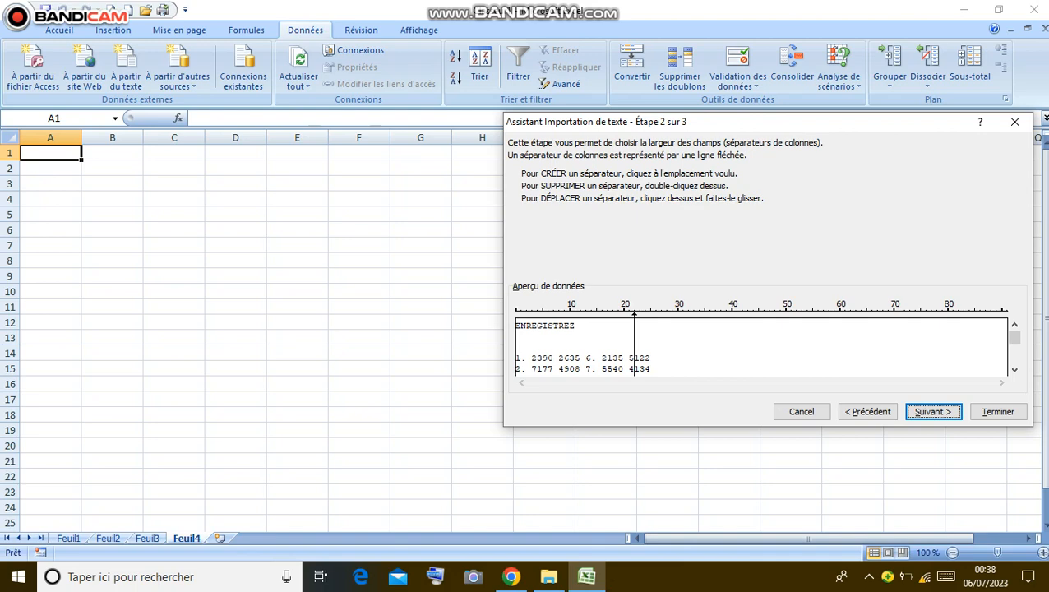
Step: Set the column breaks in the import preview at about positions 3, 7, 12, 15 and 20
left_click_drag(633, 345, 532, 345)
left_click(553, 345)
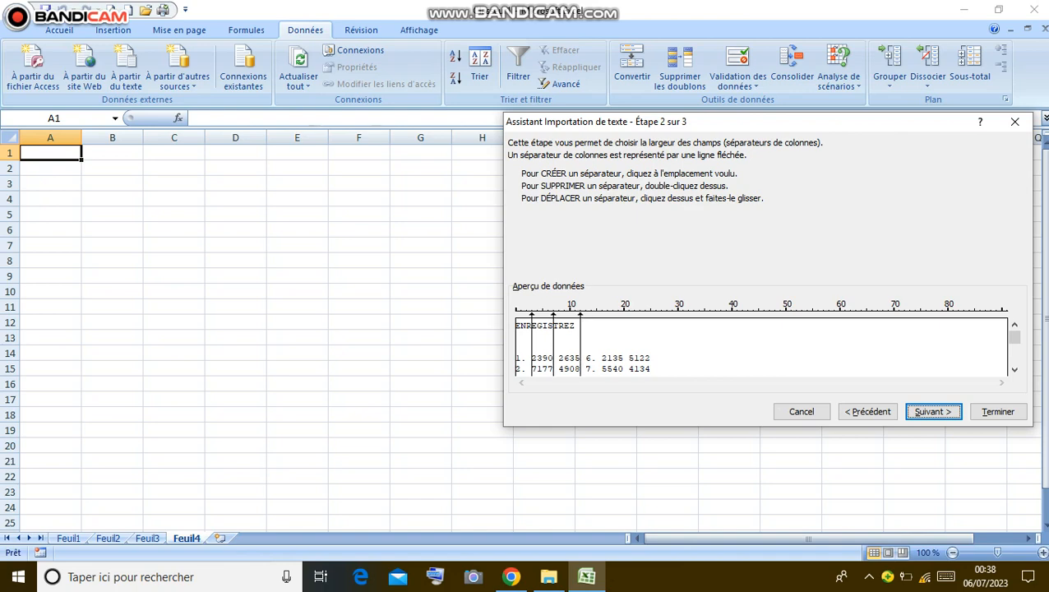
left_click(601, 347)
left_click_drag(601, 347, 596, 347)
left_click(623, 346)
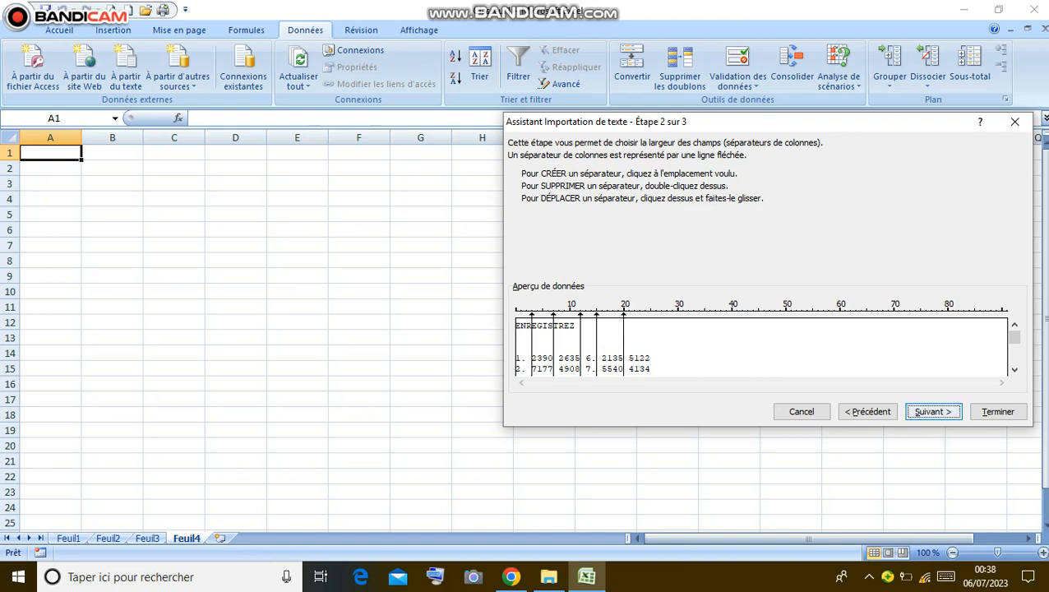
Step: Finish the text import with the Standard column format, inserting the data at cell A1 of the existing sheet
left_click(933, 411)
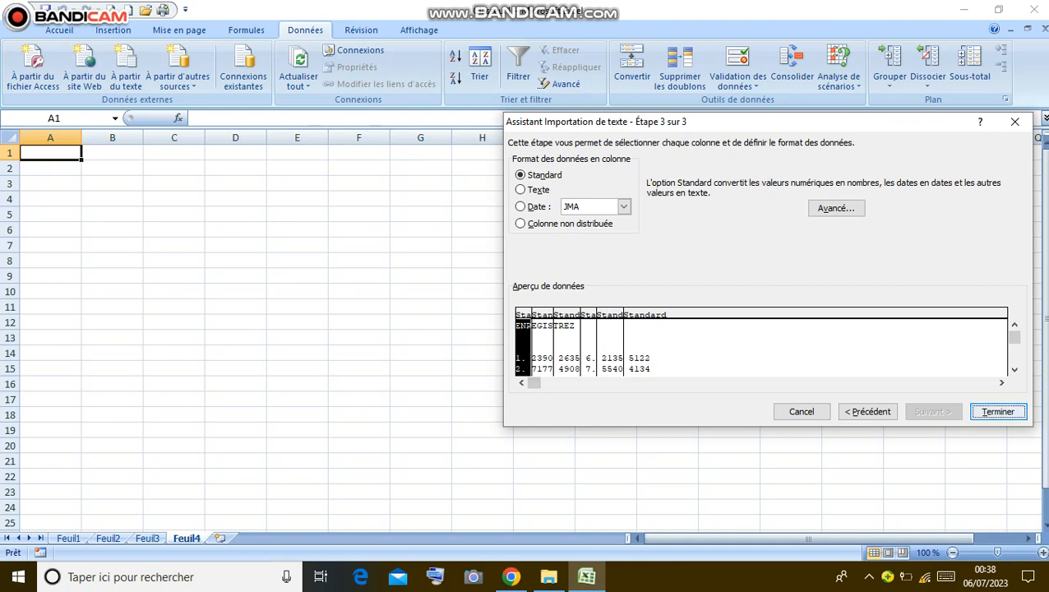
left_click(996, 411)
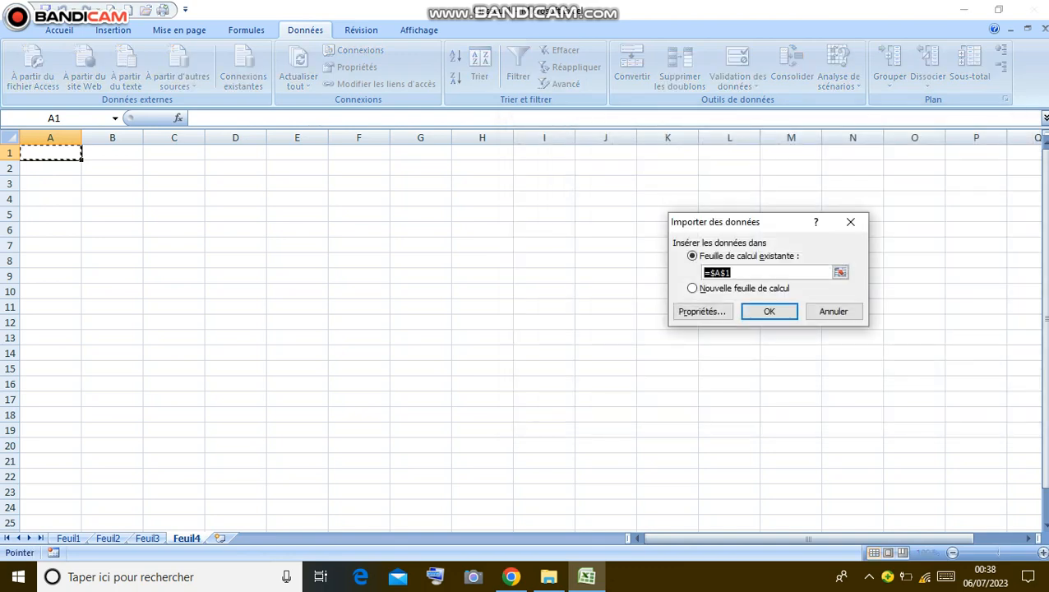
left_click(769, 311)
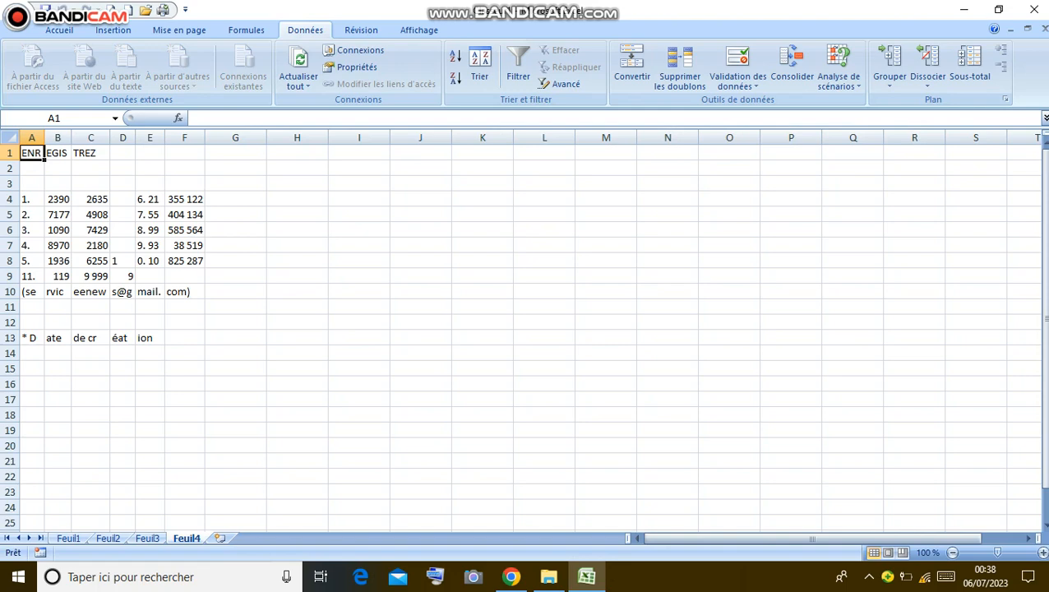
Step: Apply all borders (Toutes les bordures) to every cell of the Feuil4 sheet
left_click(9, 138)
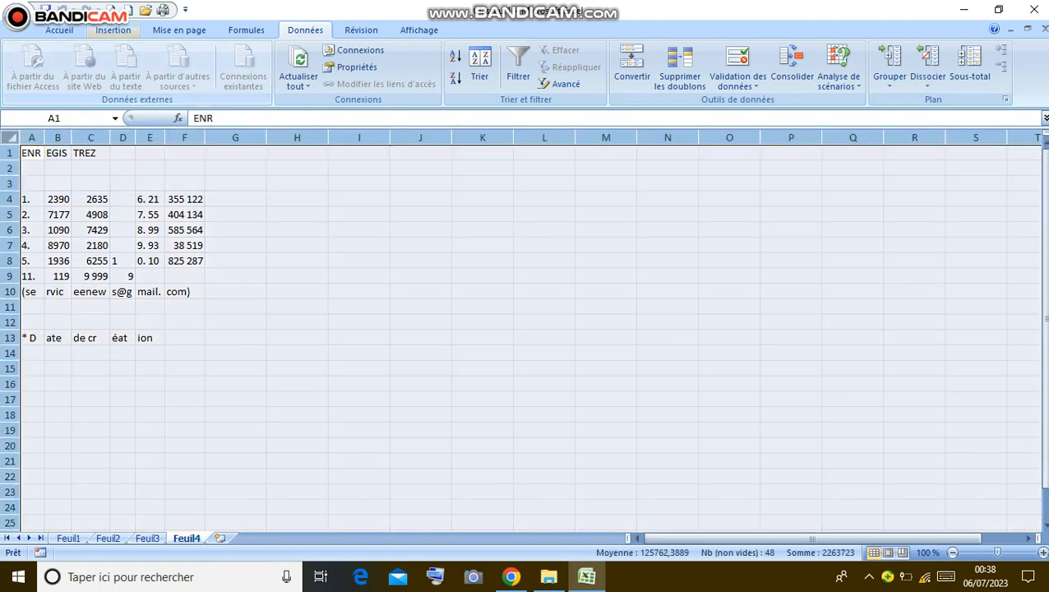
left_click(58, 30)
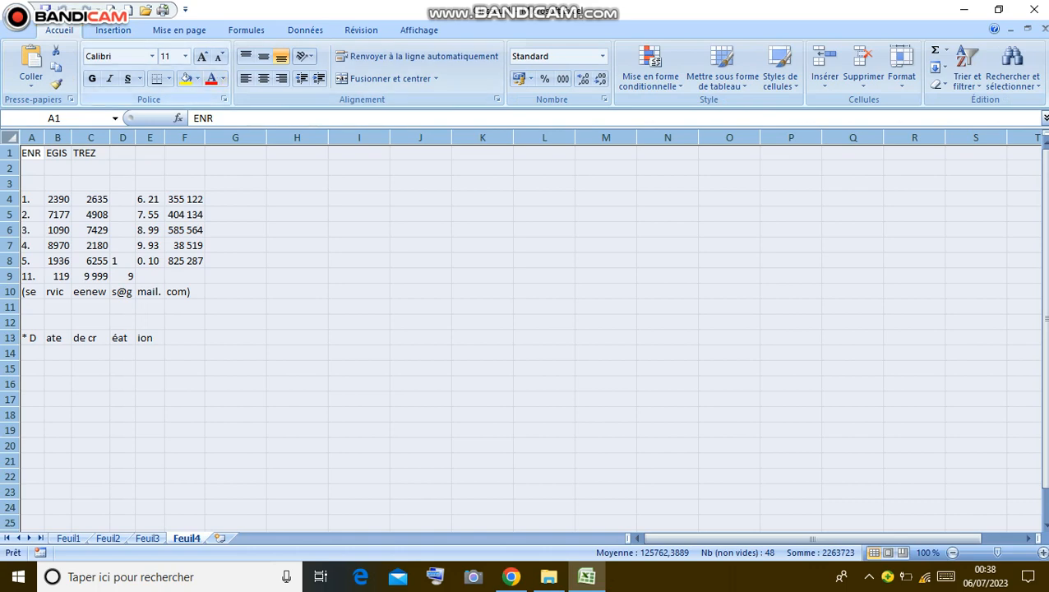
left_click(168, 79)
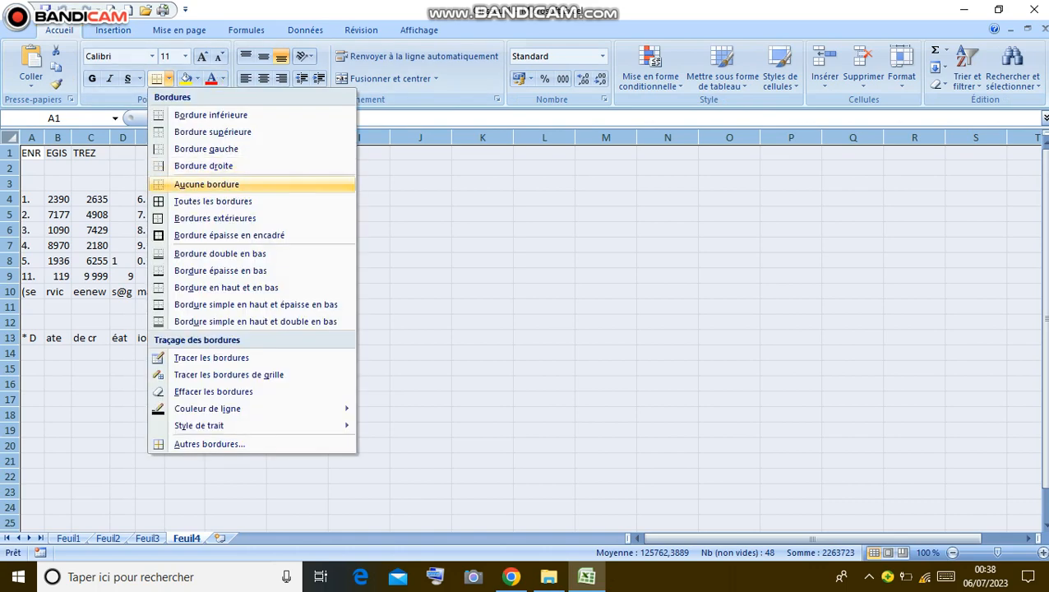
left_click(213, 201)
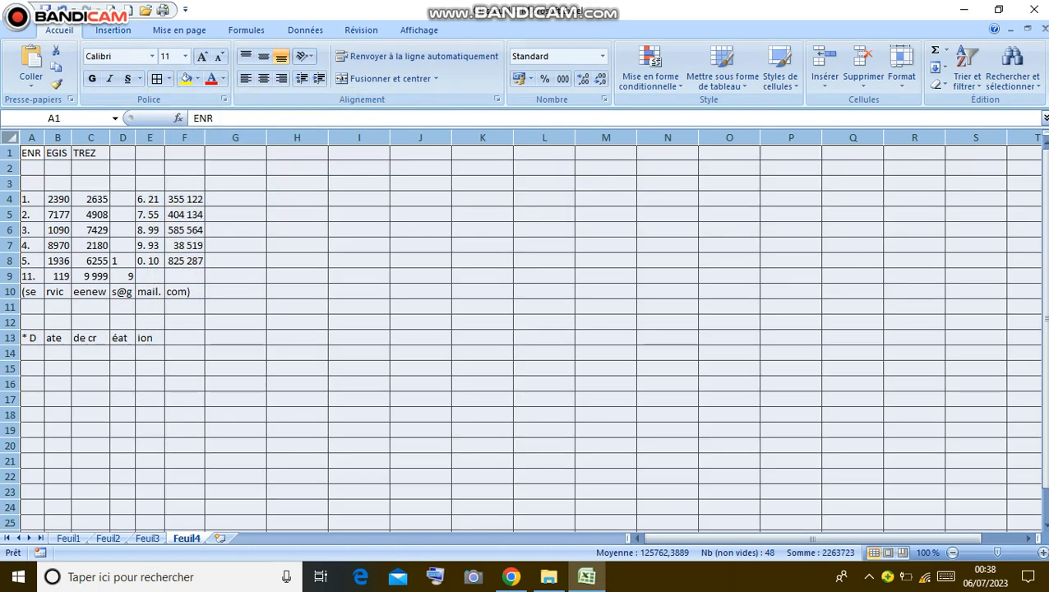
left_click(235, 214)
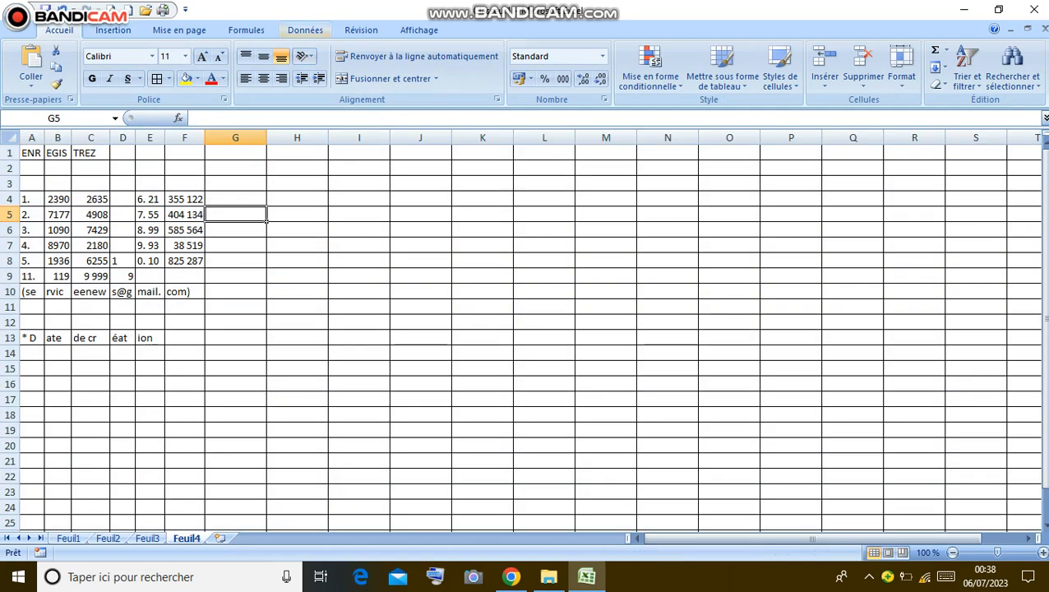
Step: Fill the range A1:G13 containing the imported data with yellow
left_click(305, 29)
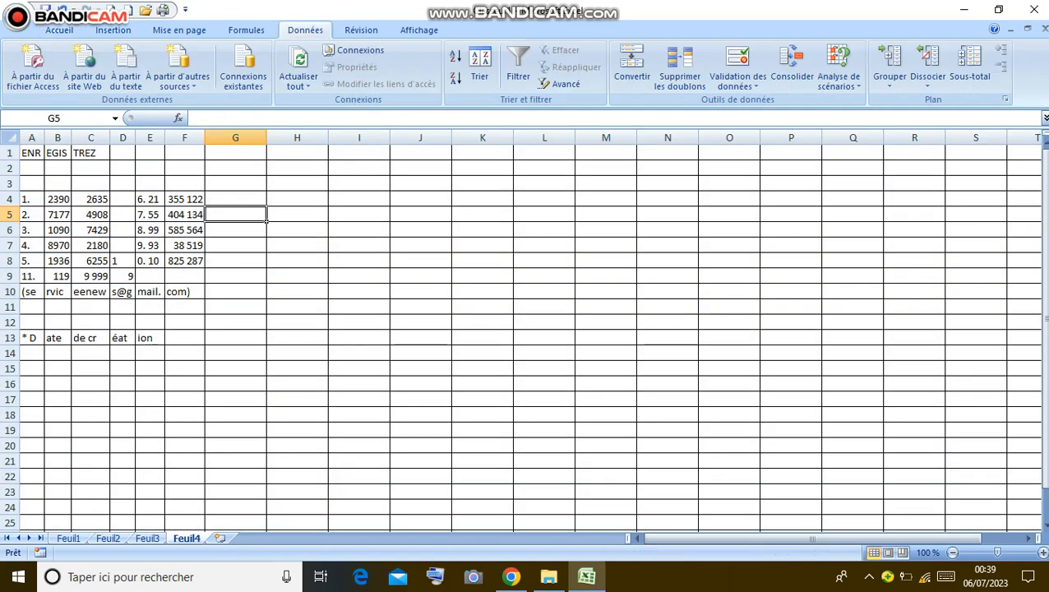
left_click_drag(31, 153, 265, 345)
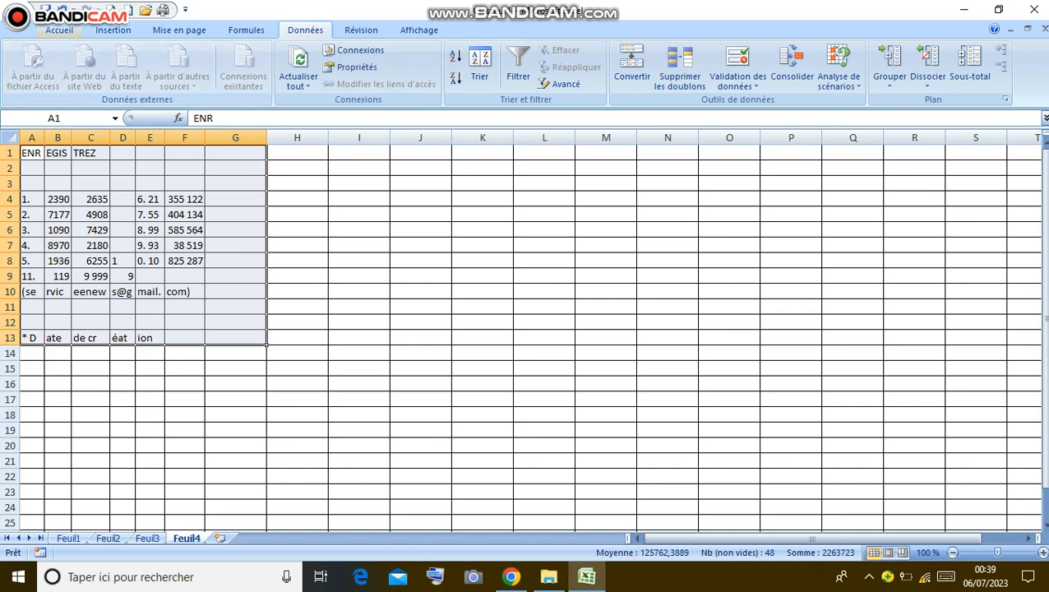
left_click(59, 31)
left_click(186, 79)
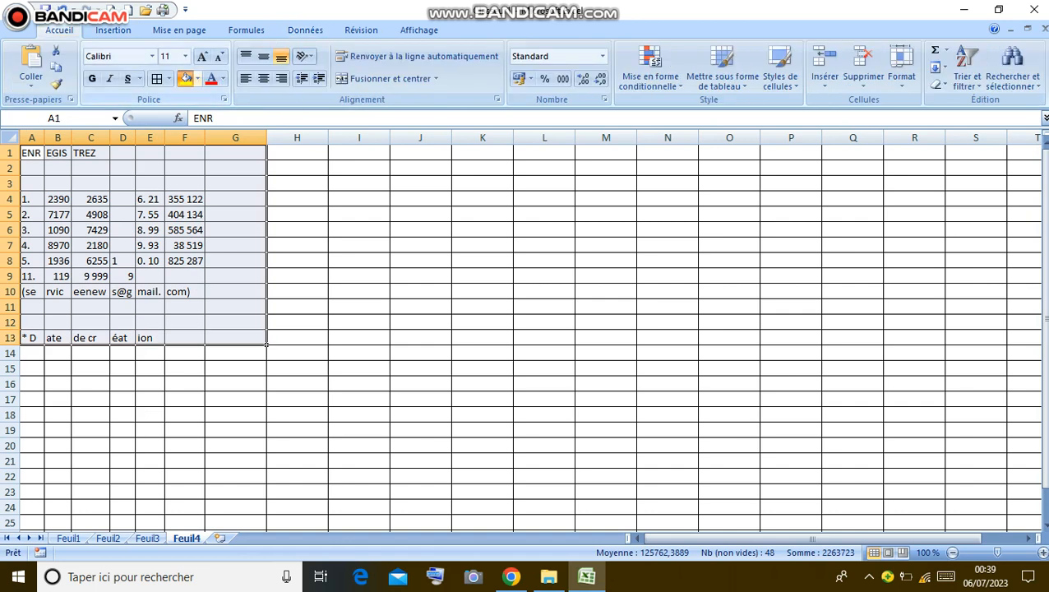
left_click(358, 230)
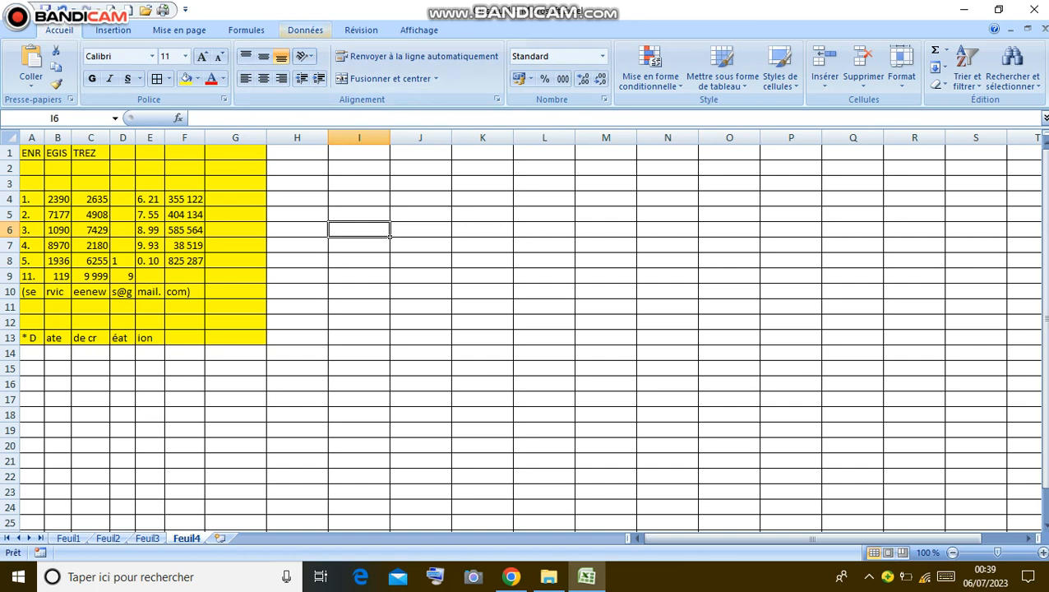
Step: Insert a new blank worksheet after Feuil4
left_click(304, 29)
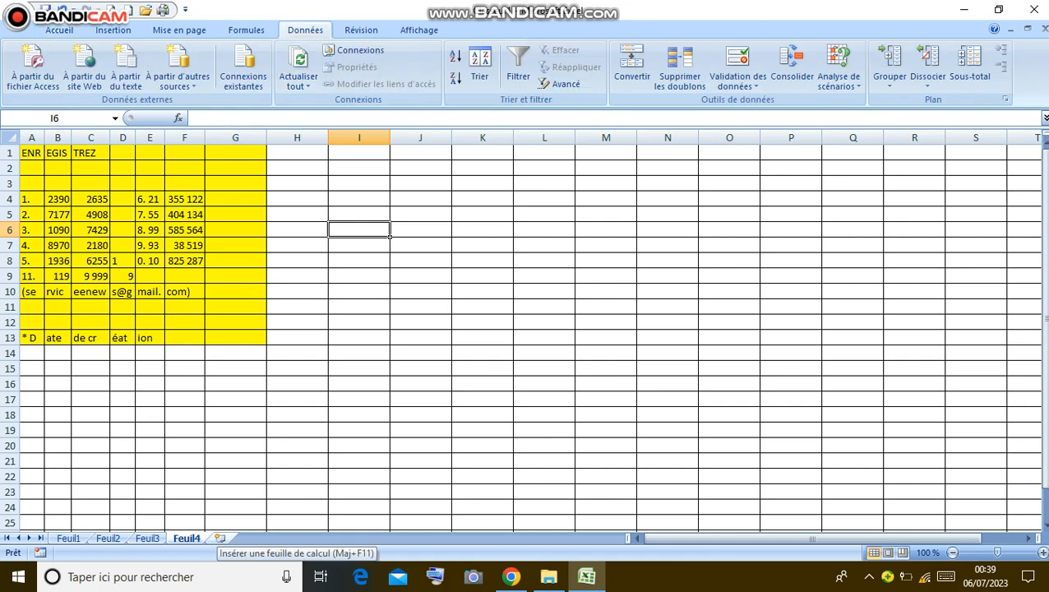
left_click(219, 537)
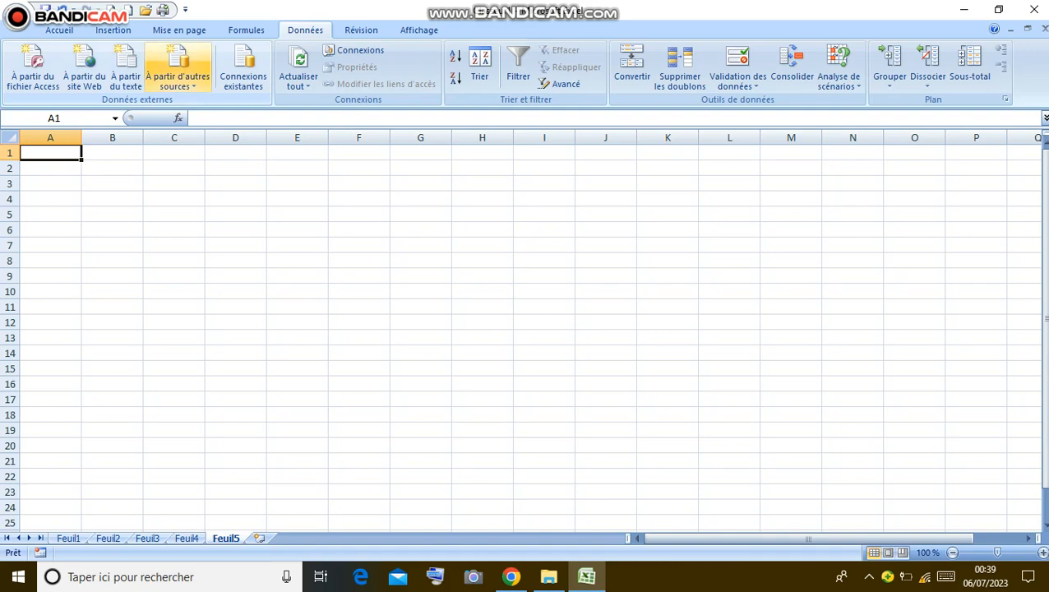
Step: Examine the SQL Server connection settings, including the Windows and user name/password authentication options, and cancel the connection
left_click(178, 69)
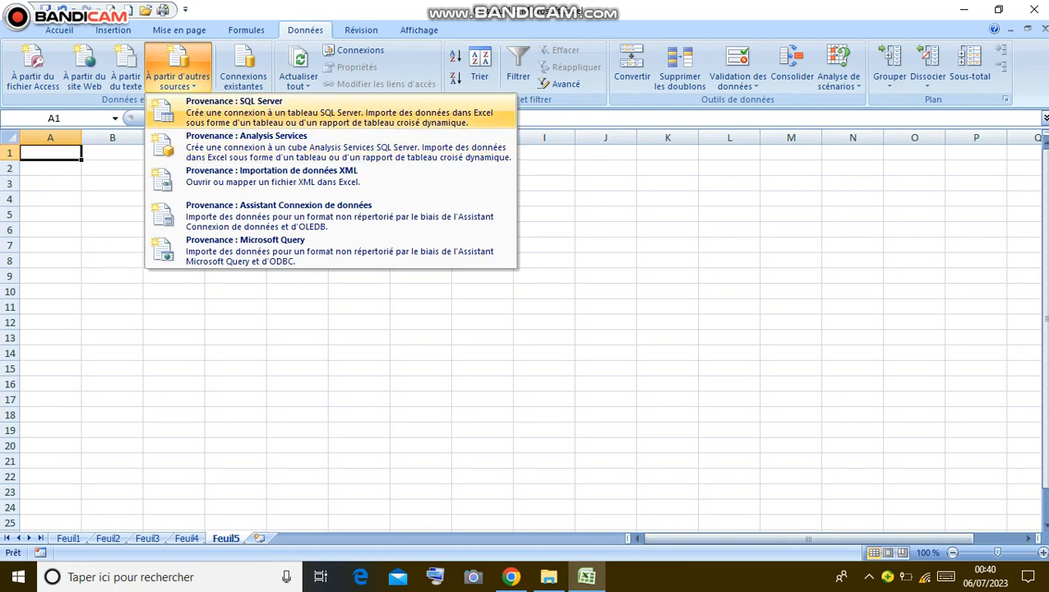
key("Return")
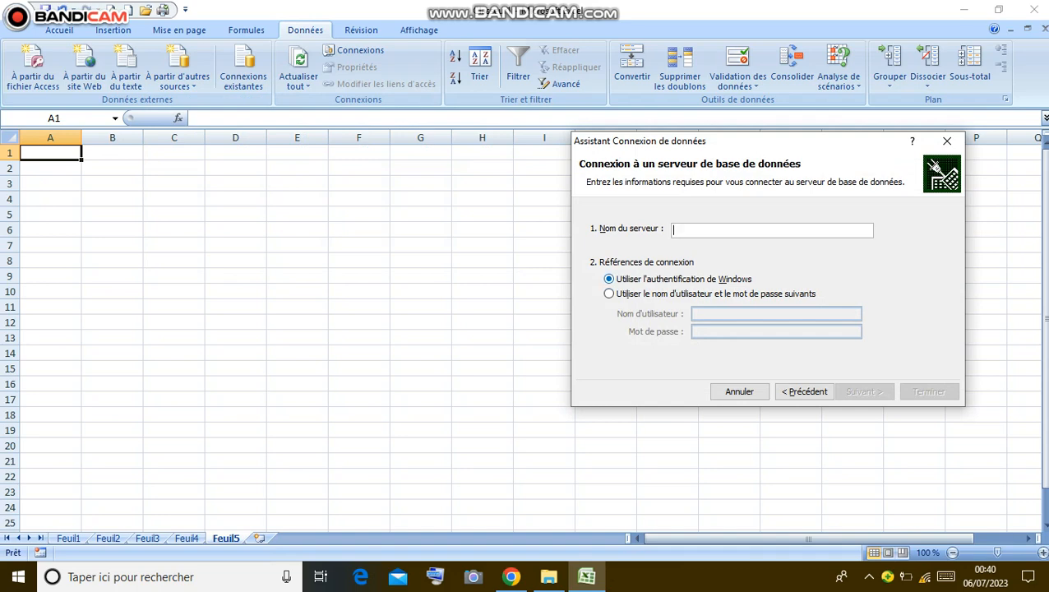
left_click(609, 279)
left_click(609, 294)
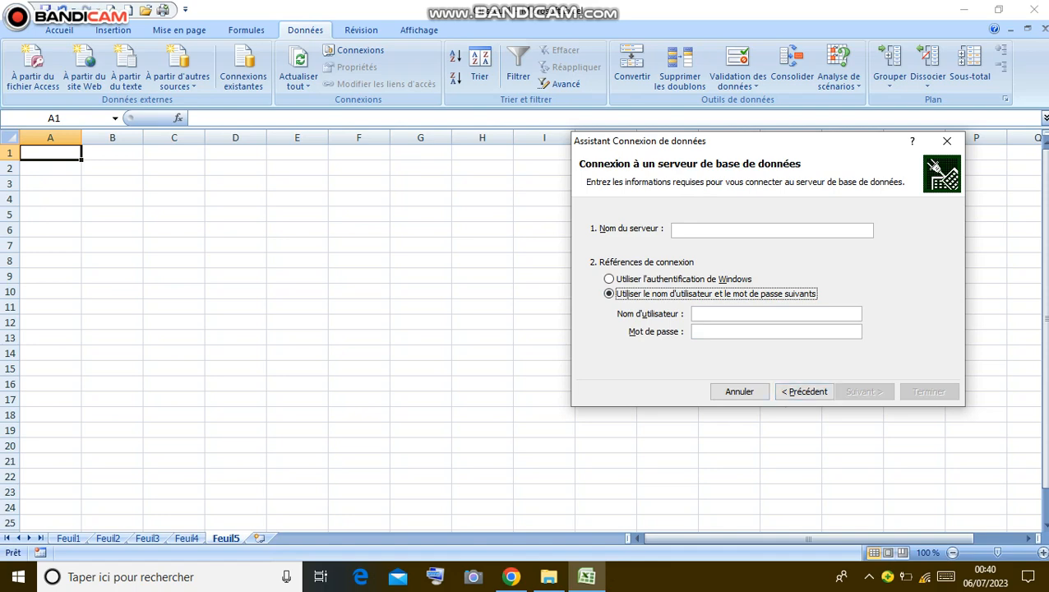
left_click(739, 391)
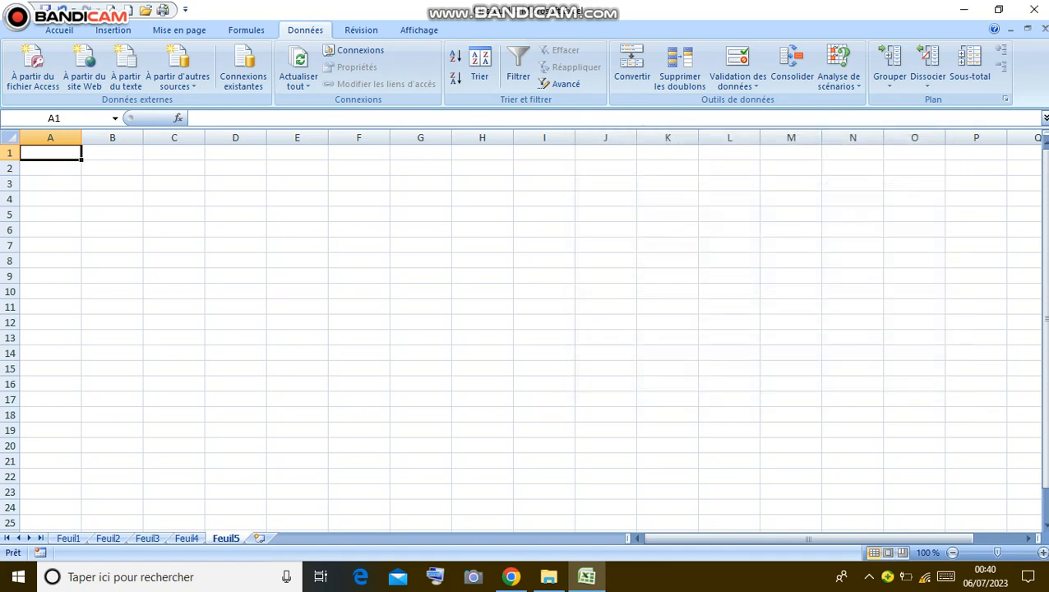
Step: View the server connection settings for an Analysis Services data source and cancel the wizard
left_click(177, 69)
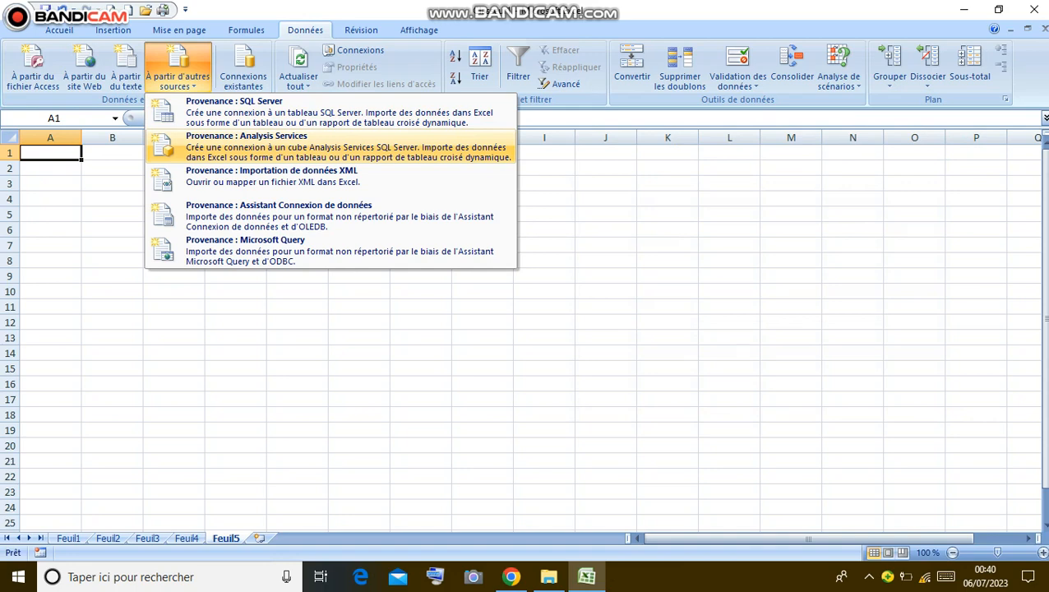
left_click(329, 147)
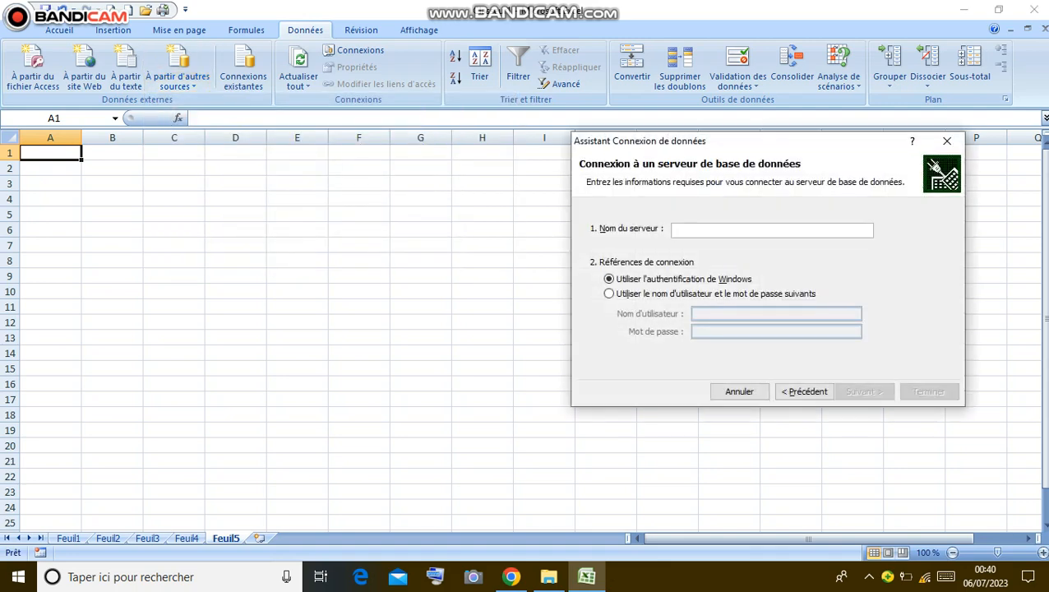
left_click(739, 391)
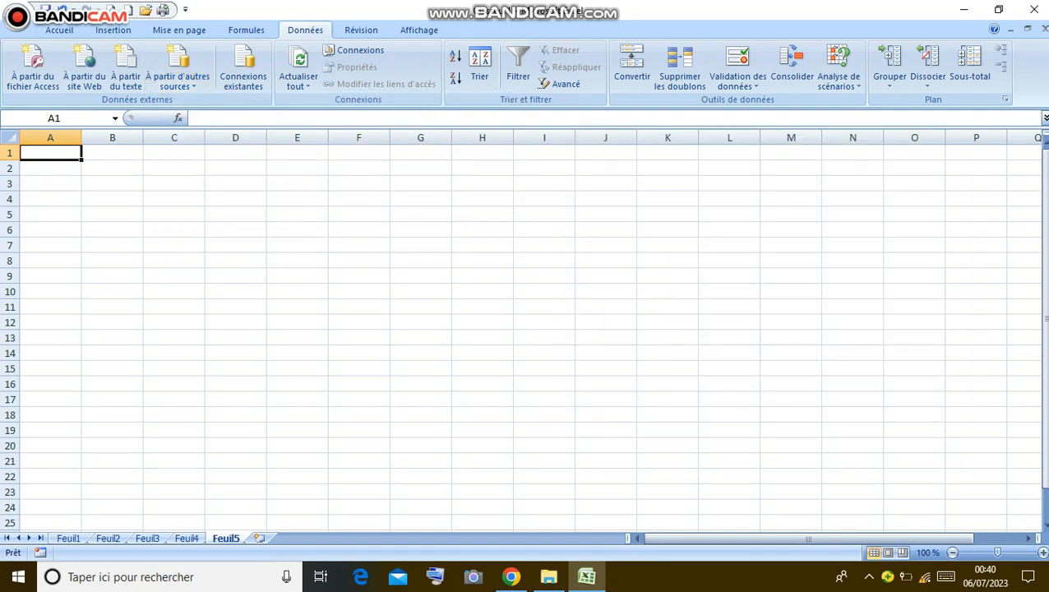
Step: Import the XML file props0002 from the desktop folder MENU DONNEES\A38_fichiers as an XML table at cell A1 of Feuil5
left_click(177, 74)
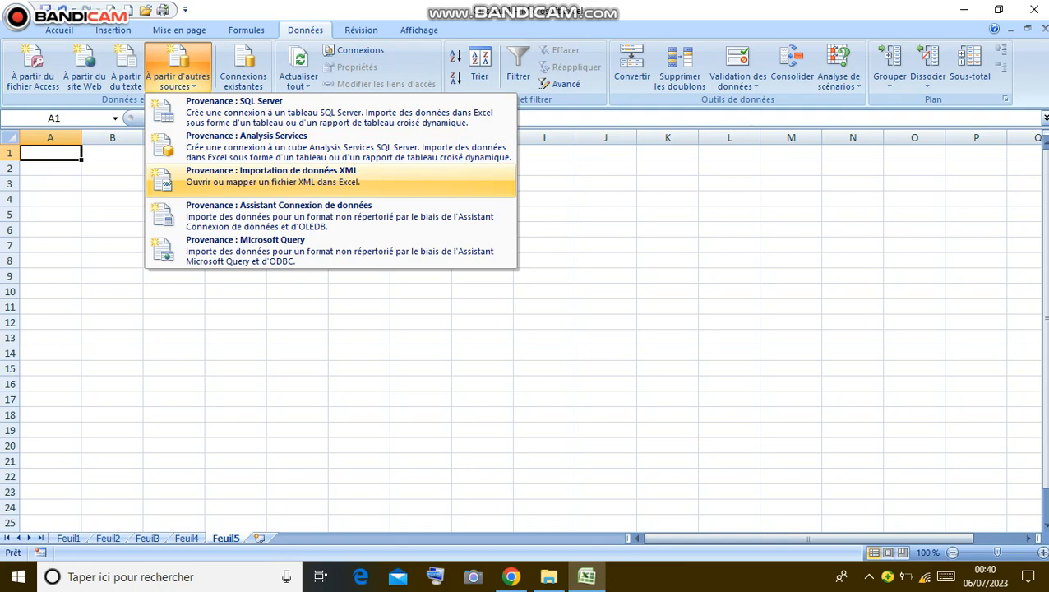
left_click(299, 181)
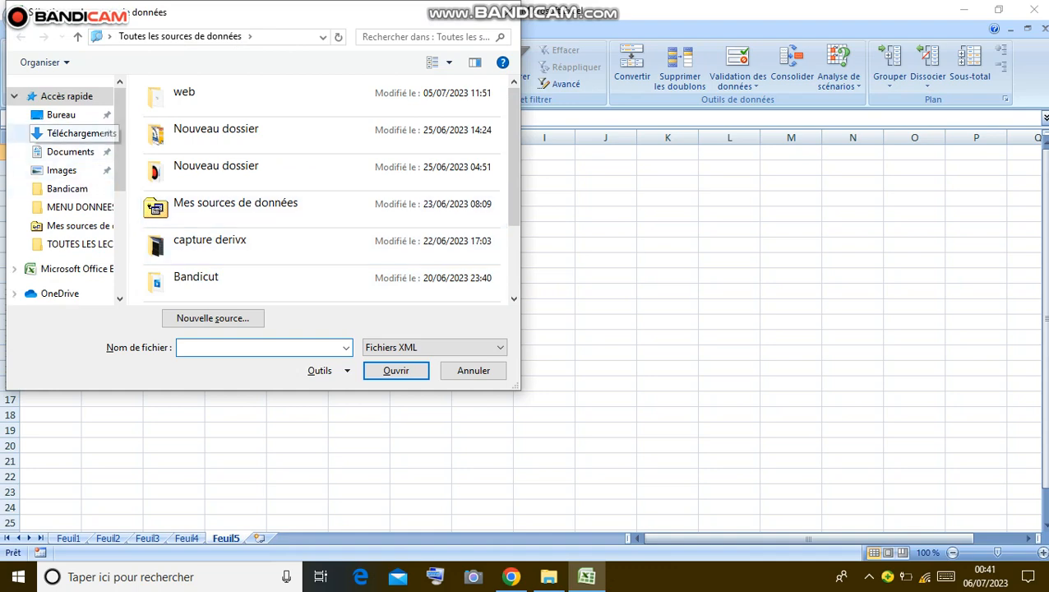
left_click(61, 114)
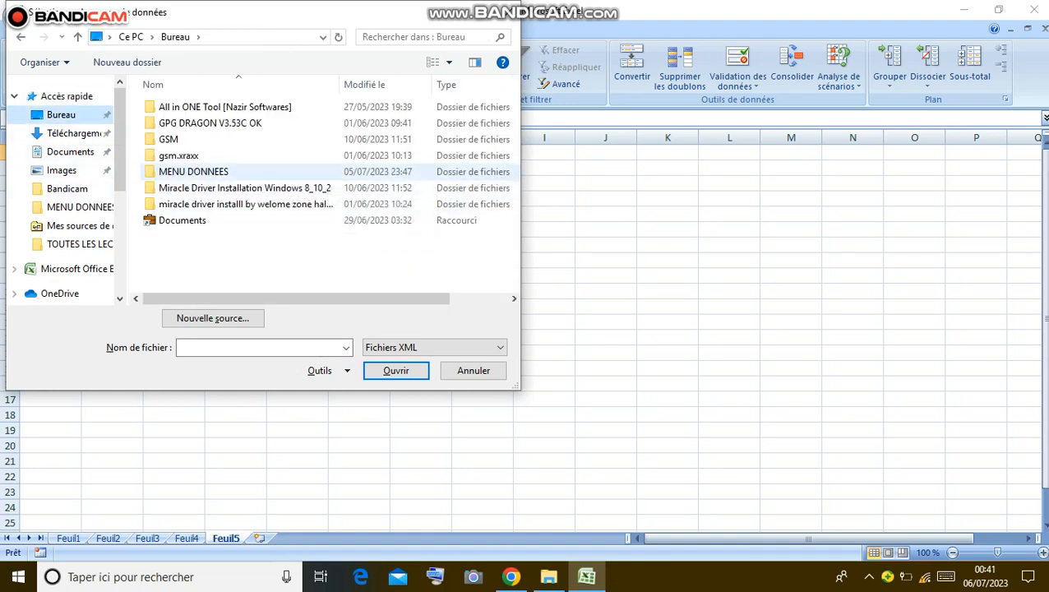
double_click(193, 171)
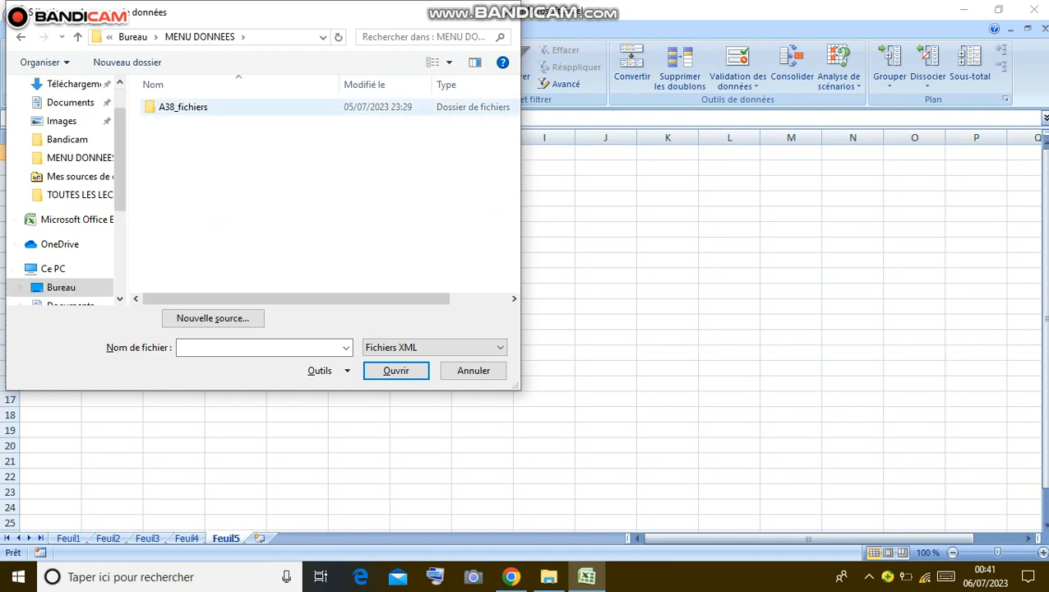
double_click(183, 106)
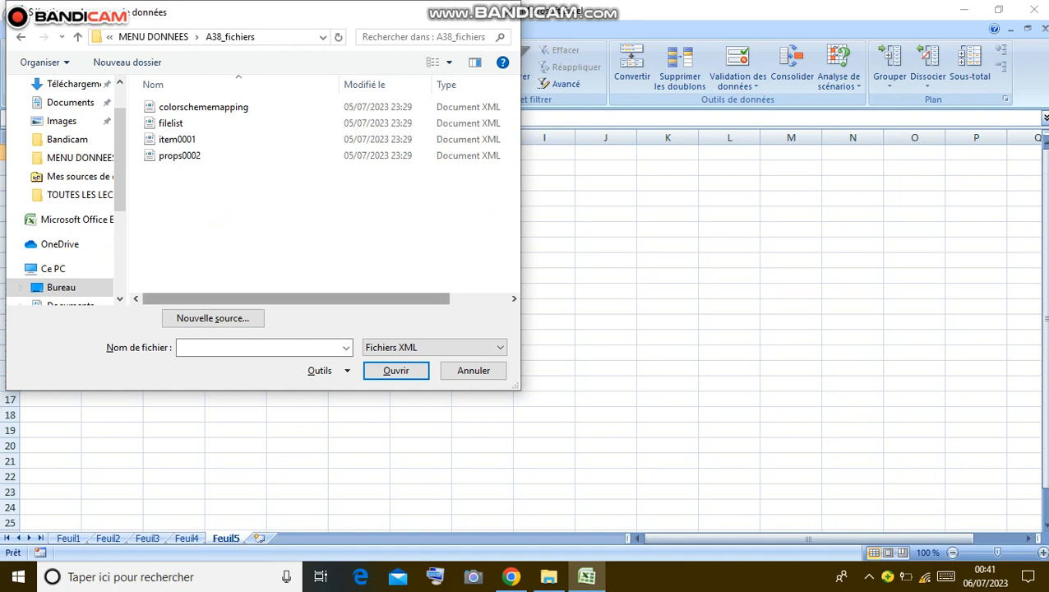
mouse_move(296, 298)
left_mouse_down()
mouse_move(353, 298)
mouse_move(295, 299)
left_mouse_up()
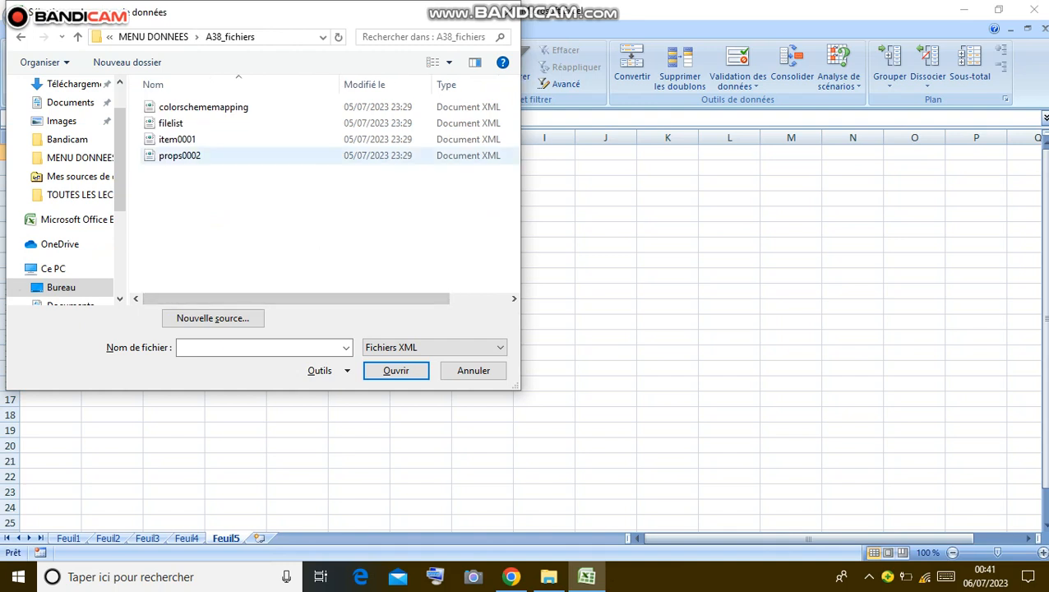
left_click(179, 156)
left_click(396, 371)
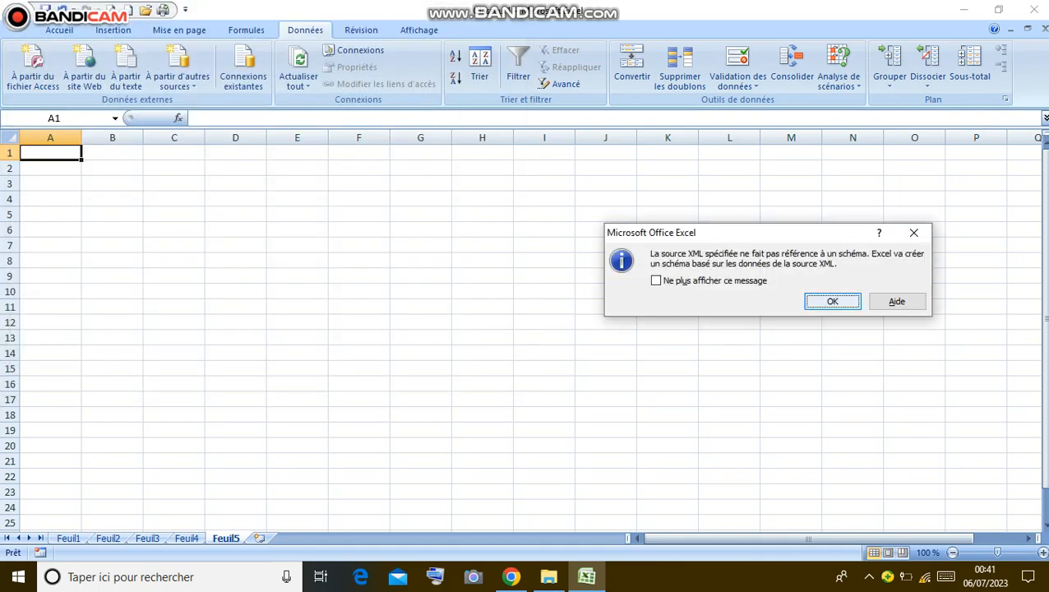
key("Return")
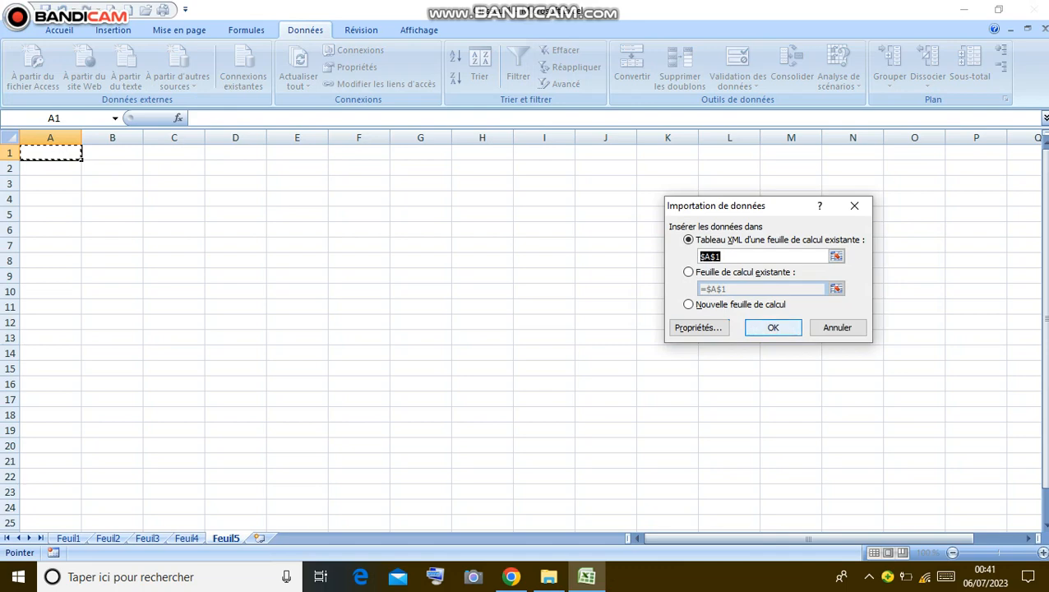
key("Return")
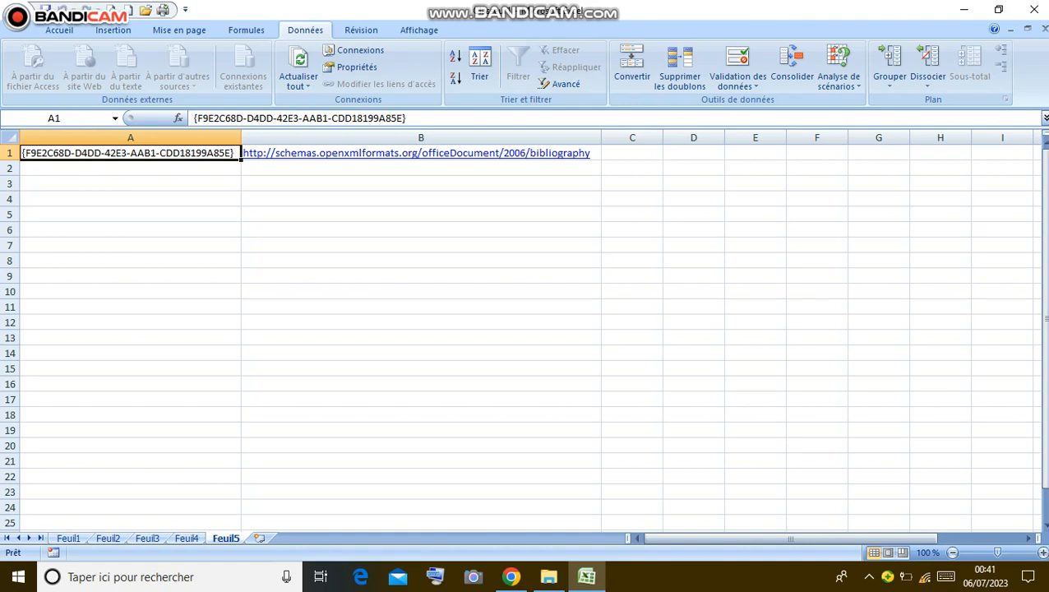
Step: Try to open the officeDocument/2006/bibliography link in cell B1, and select the empty cell A5
left_click(421, 153)
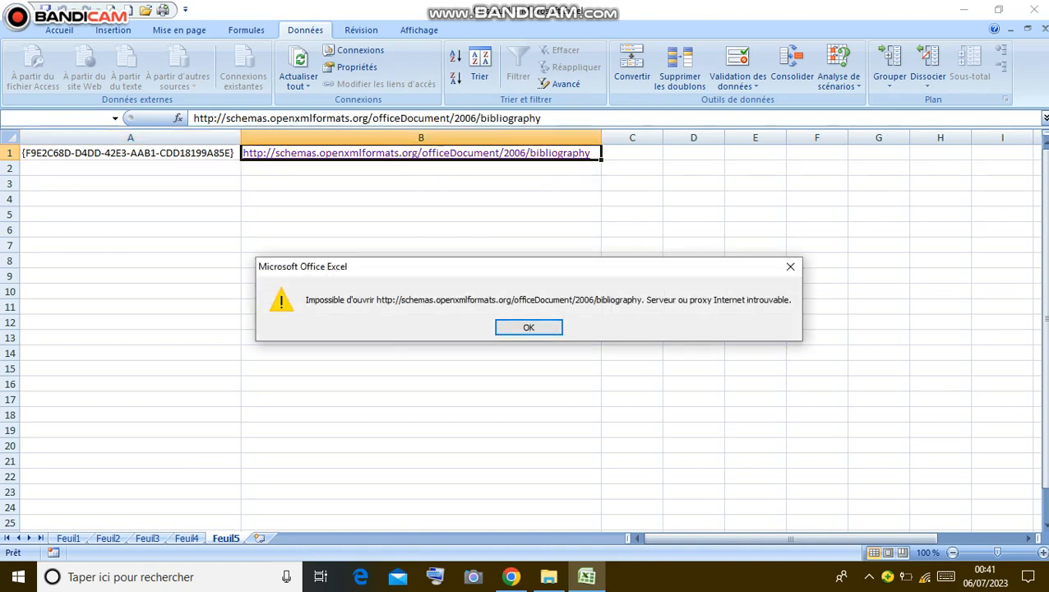
key("Return")
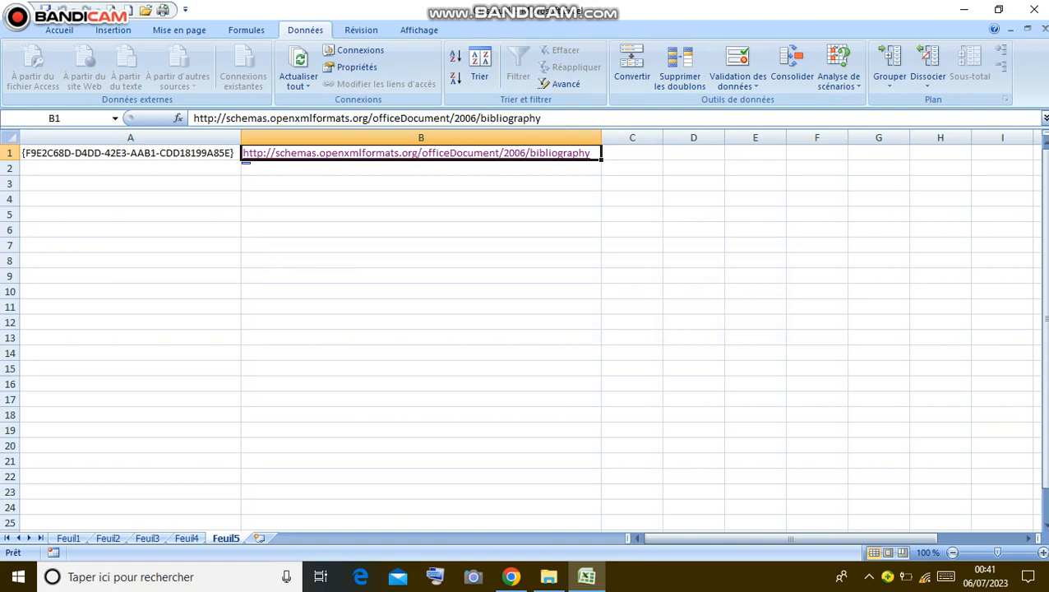
left_click(129, 214)
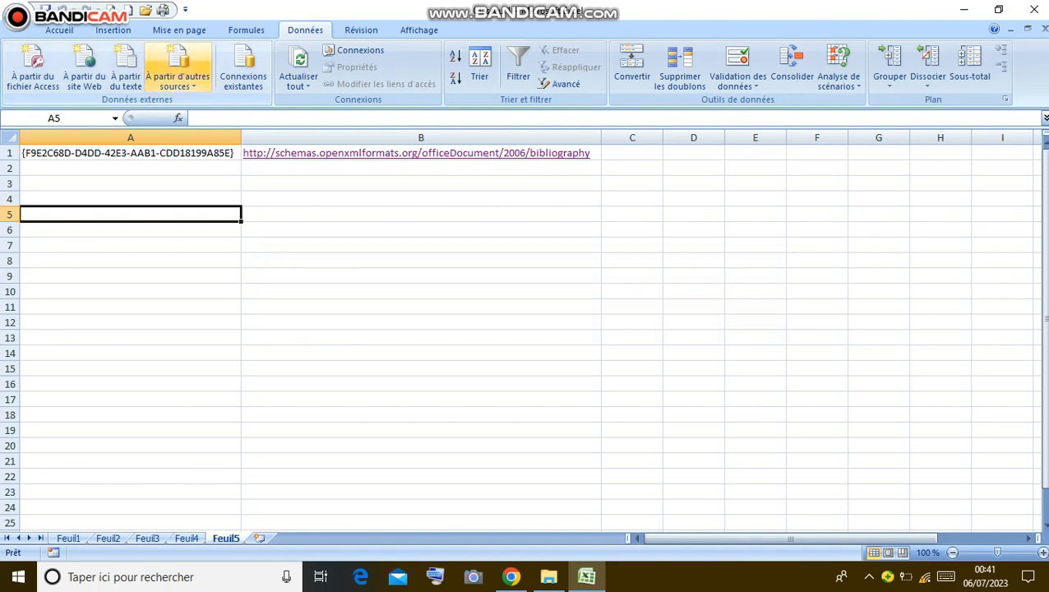
Step: Insert a new blank worksheet after Feuil5 for the next import
left_click(177, 75)
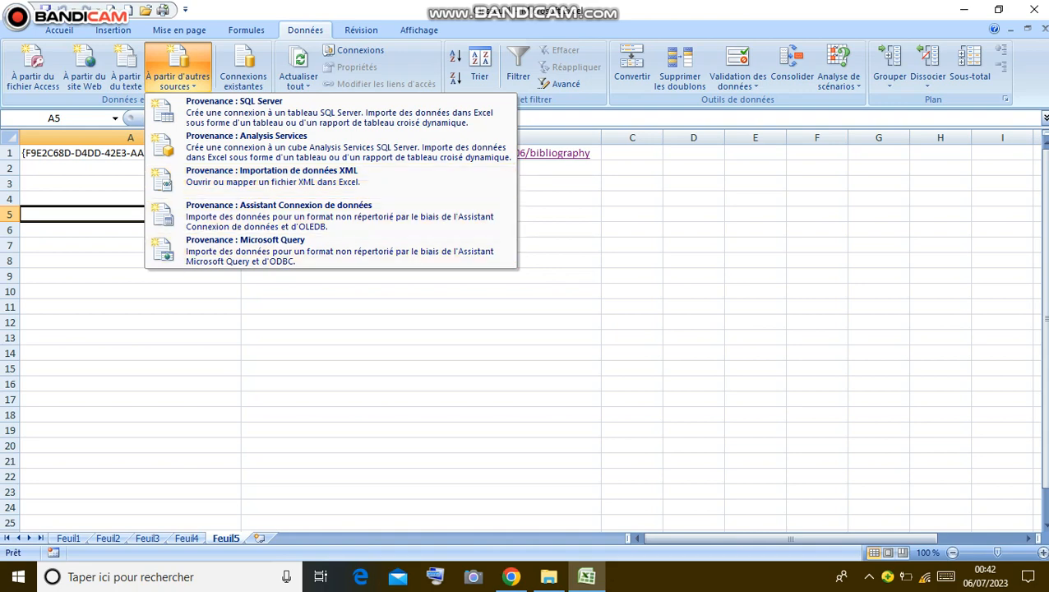
key("Escape")
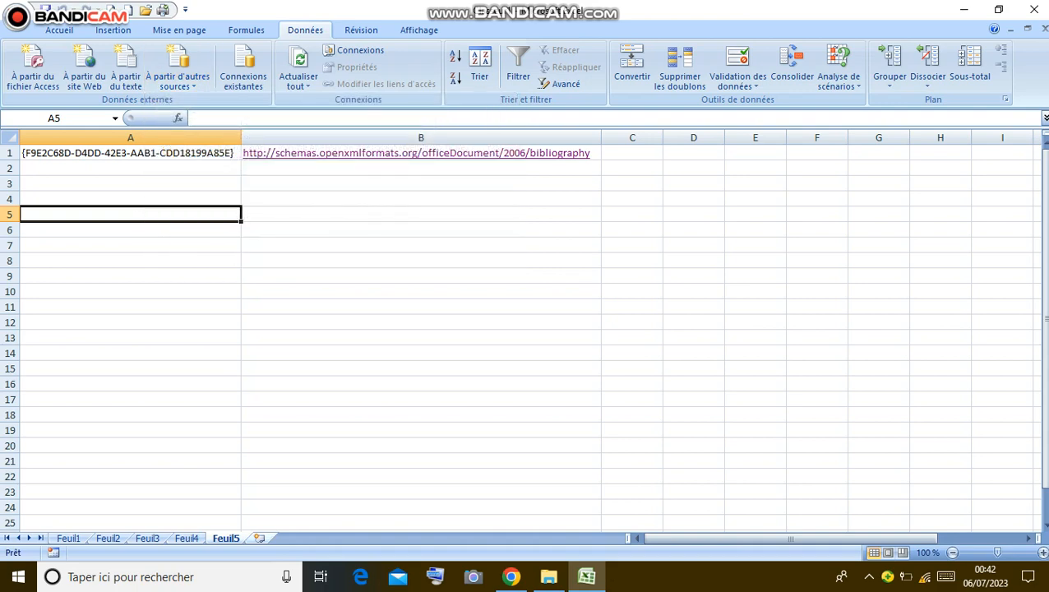
left_click(260, 538)
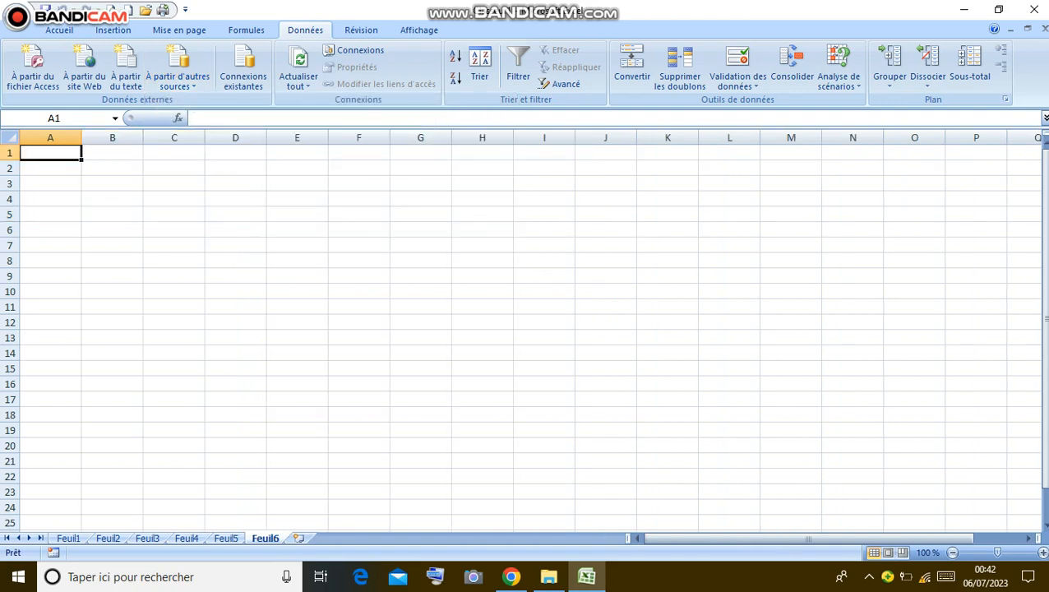
Step: Connect to the Northwind 2007.accdb database through the Data Connection Wizard, using DSN ODBC with the MS Access Database source
left_click(177, 70)
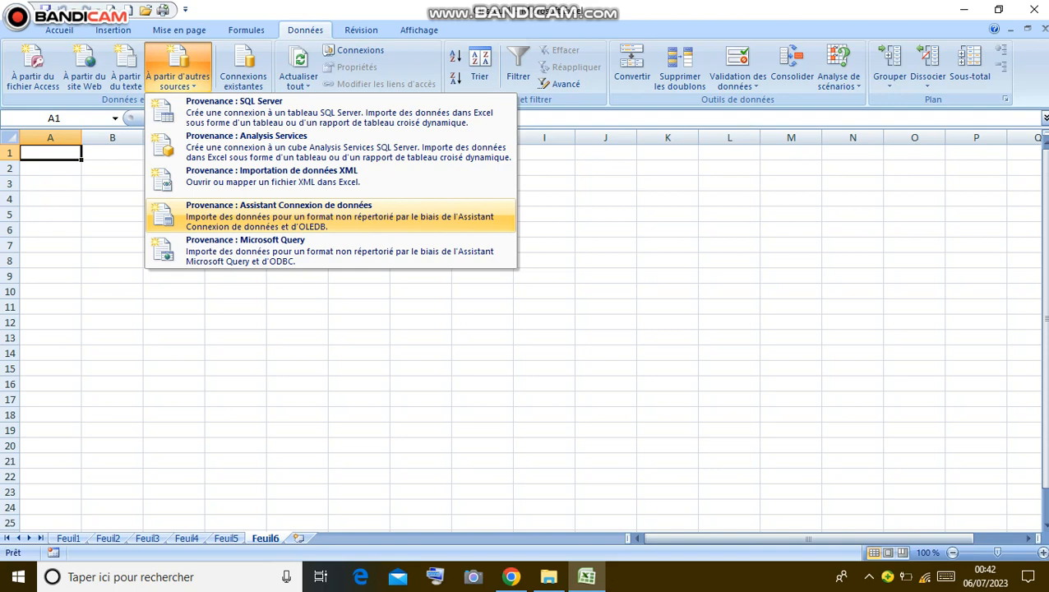
left_click(330, 216)
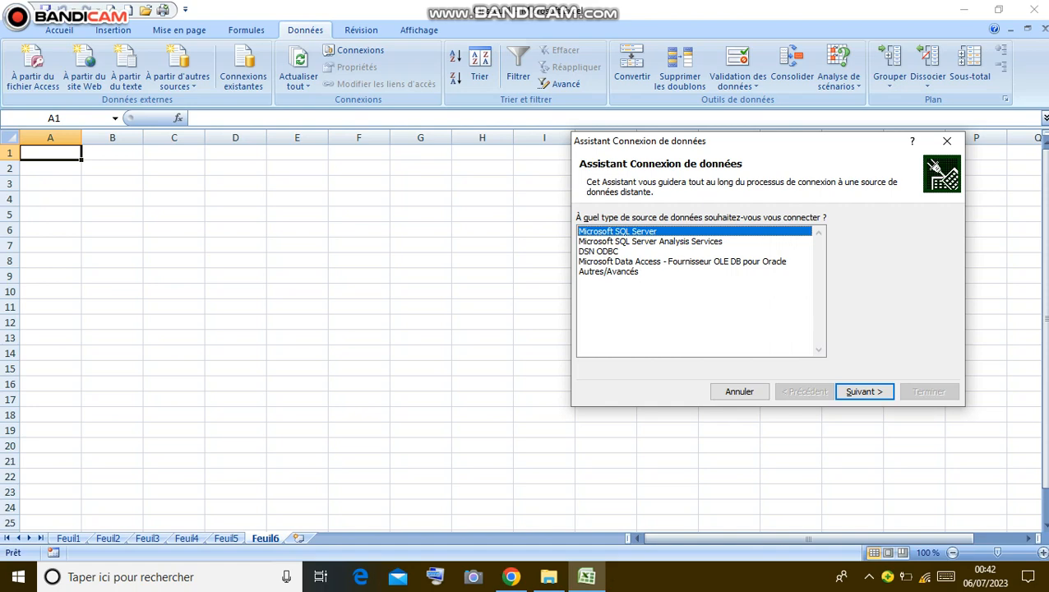
left_click(598, 251)
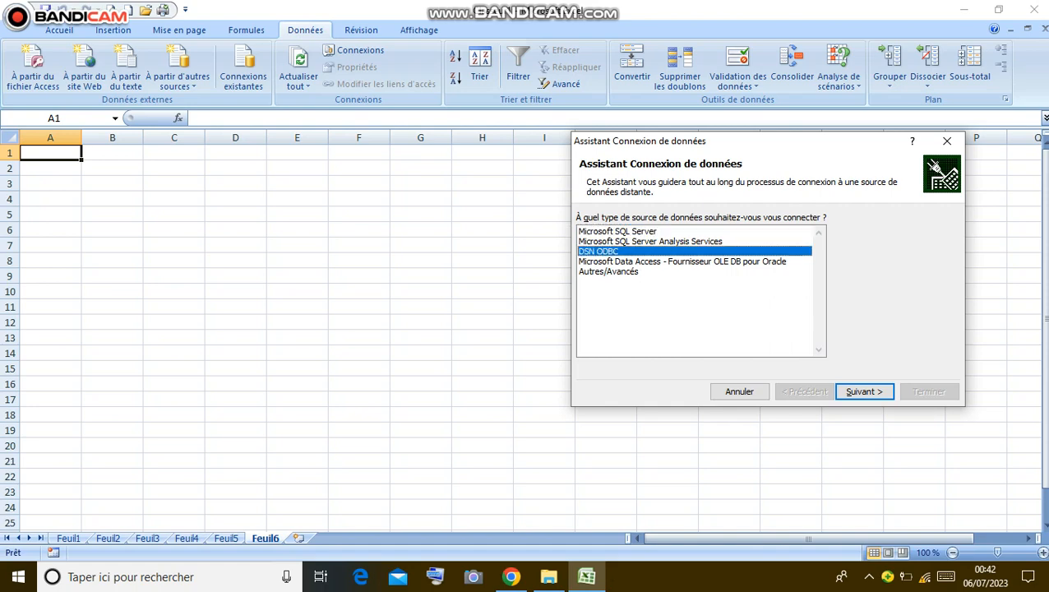
key("Return")
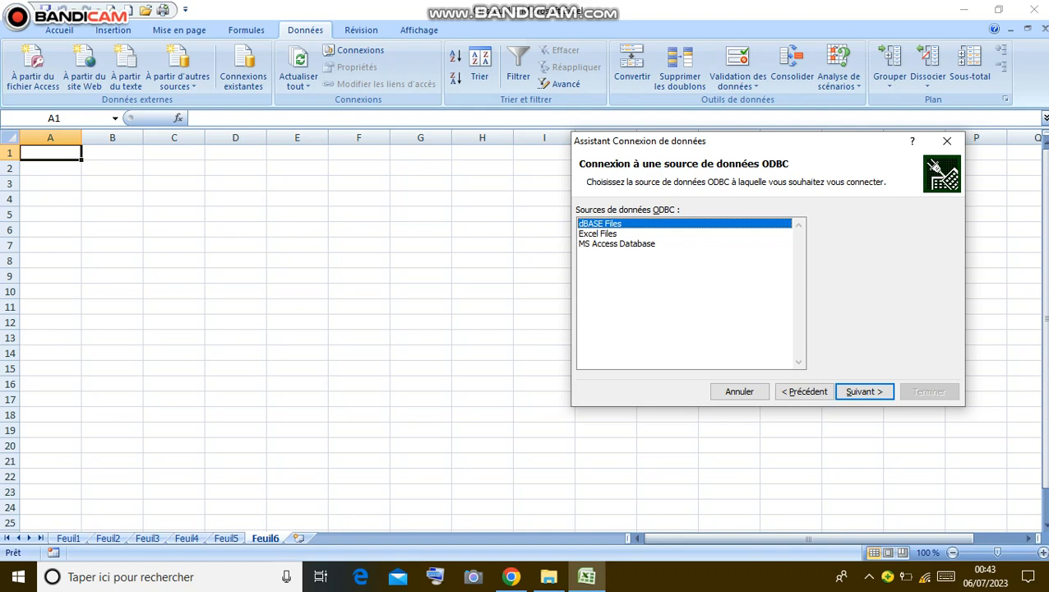
left_click(617, 245)
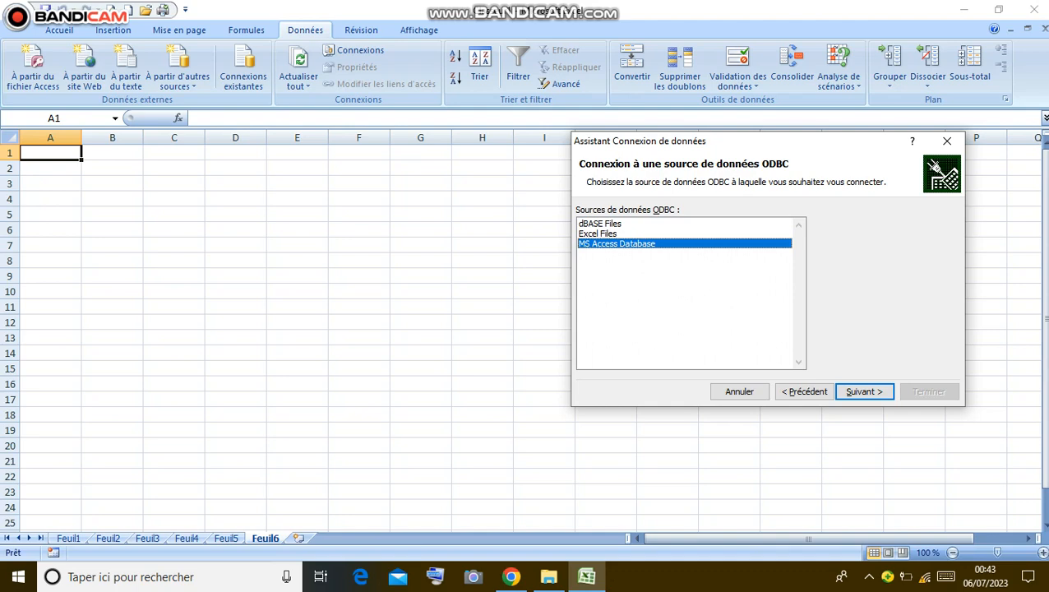
left_click(863, 392)
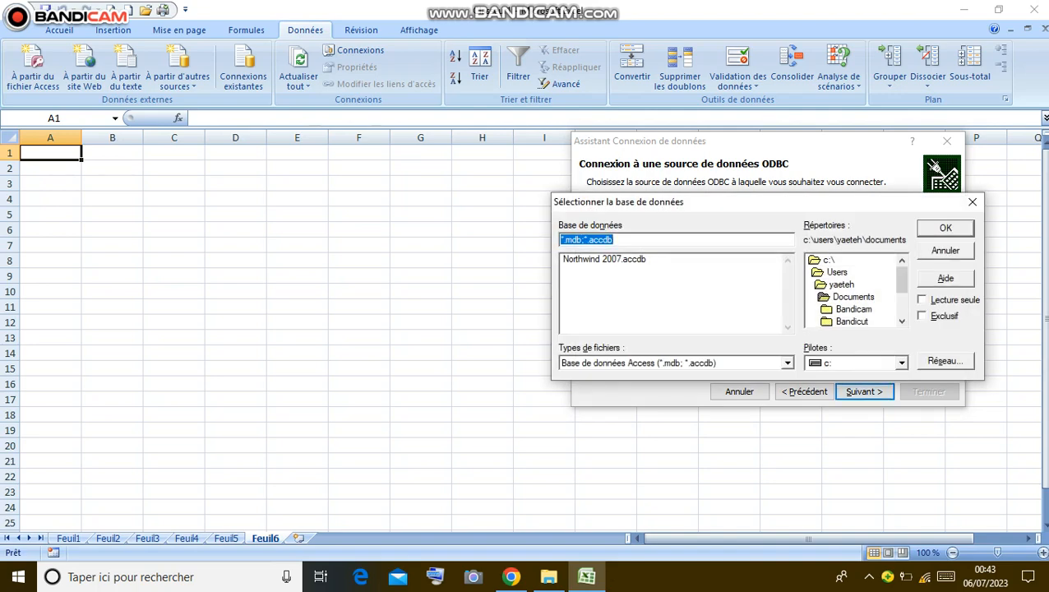
left_click(605, 259)
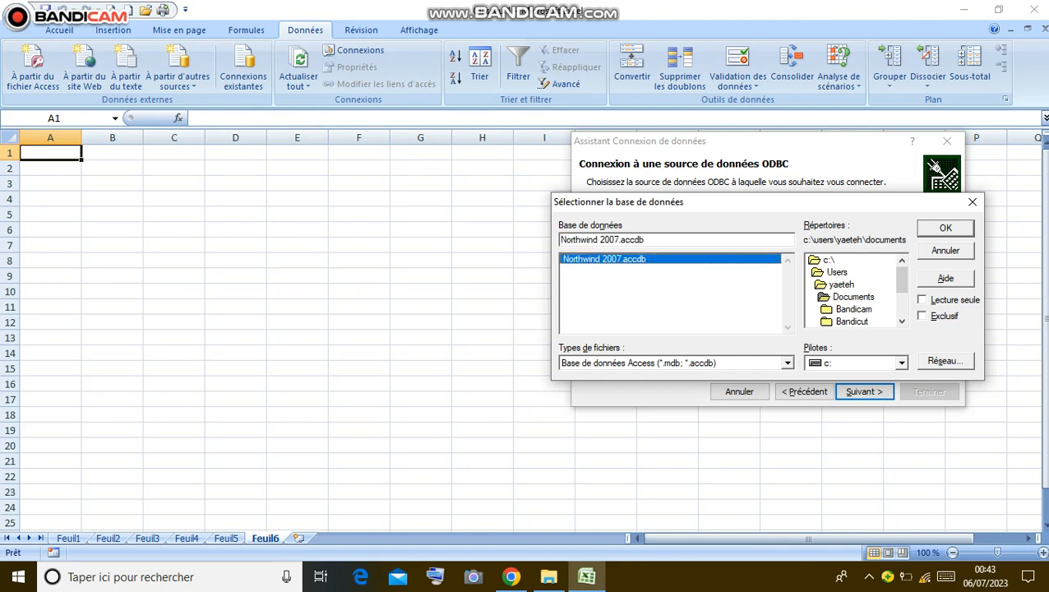
key("Return")
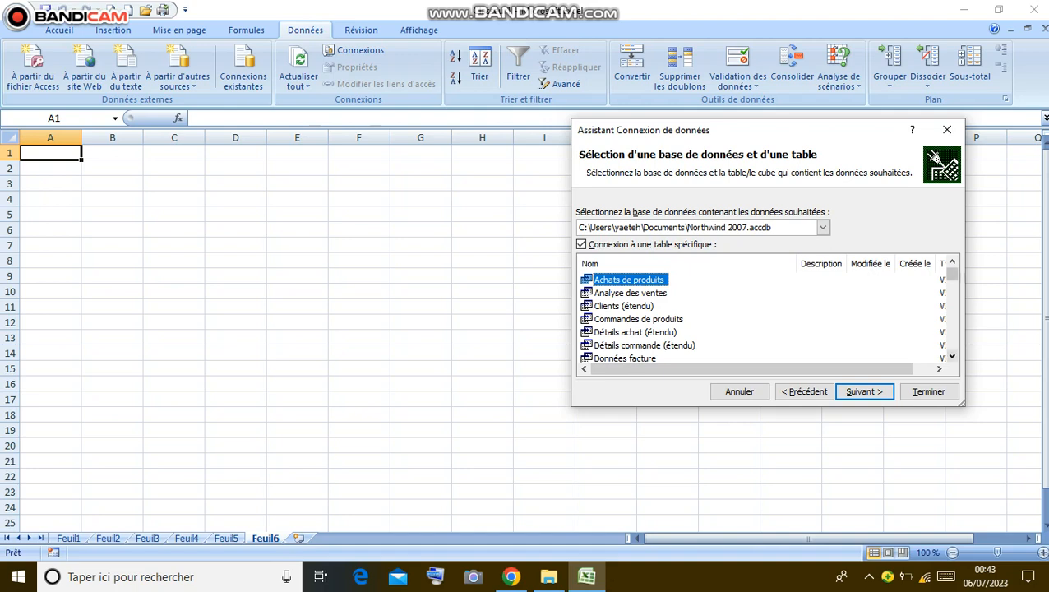
Step: Examine the full list of tables and queries available in the Northwind 2007 database
left_click(951, 356)
left_click(952, 356)
left_click(951, 356)
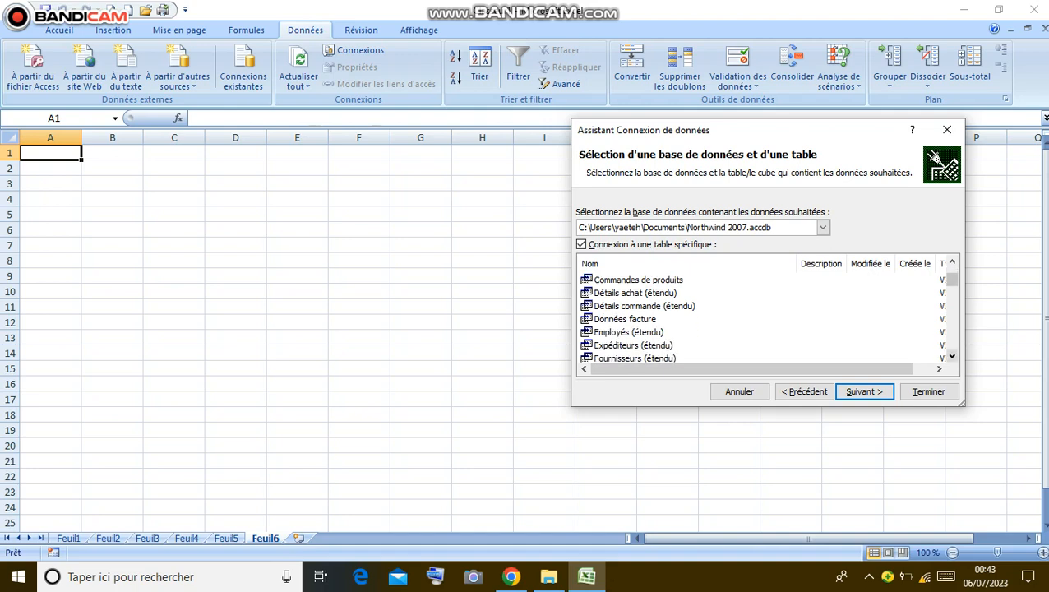
left_click(951, 356)
left_click(951, 356)
left_click(951, 356)
left_click(951, 356)
left_click(951, 356)
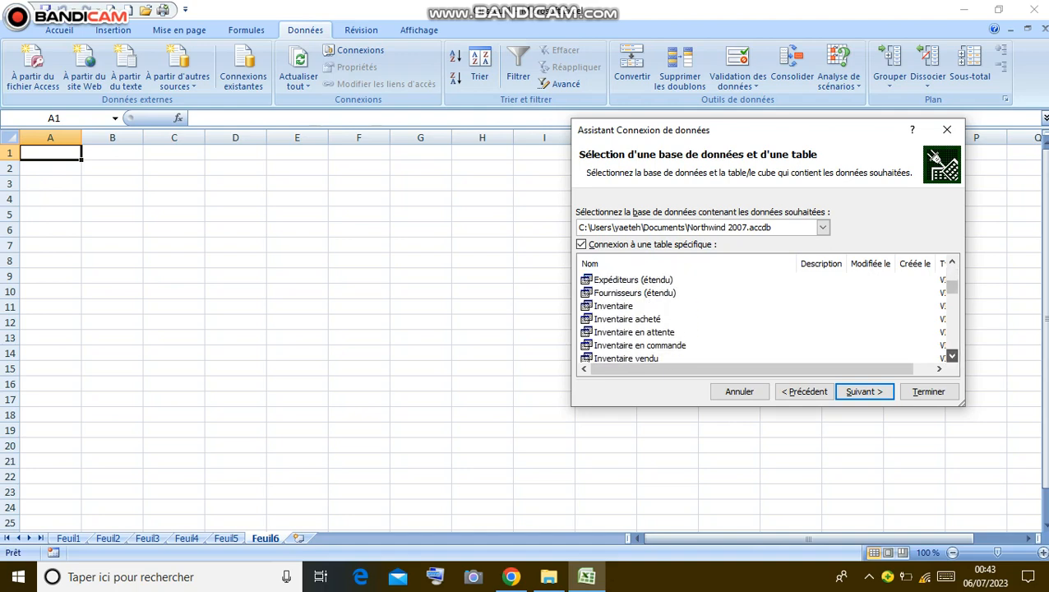
left_click(952, 355)
left_click(951, 356)
left_click(952, 356)
left_click(951, 356)
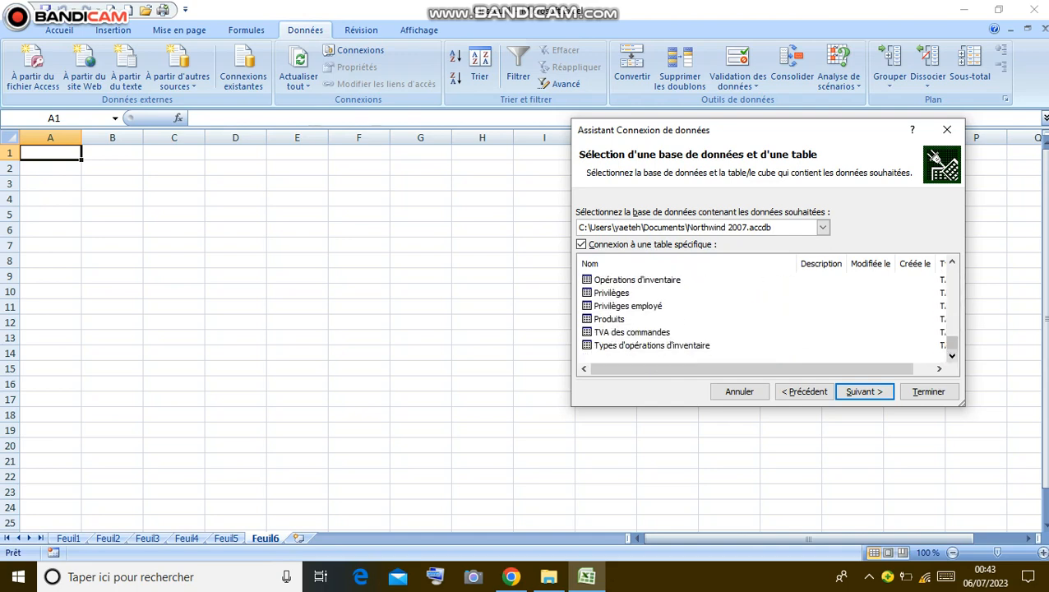
Step: Keep Achats de produits as the query to connect to and proceed to the connection file details
left_click(951, 292)
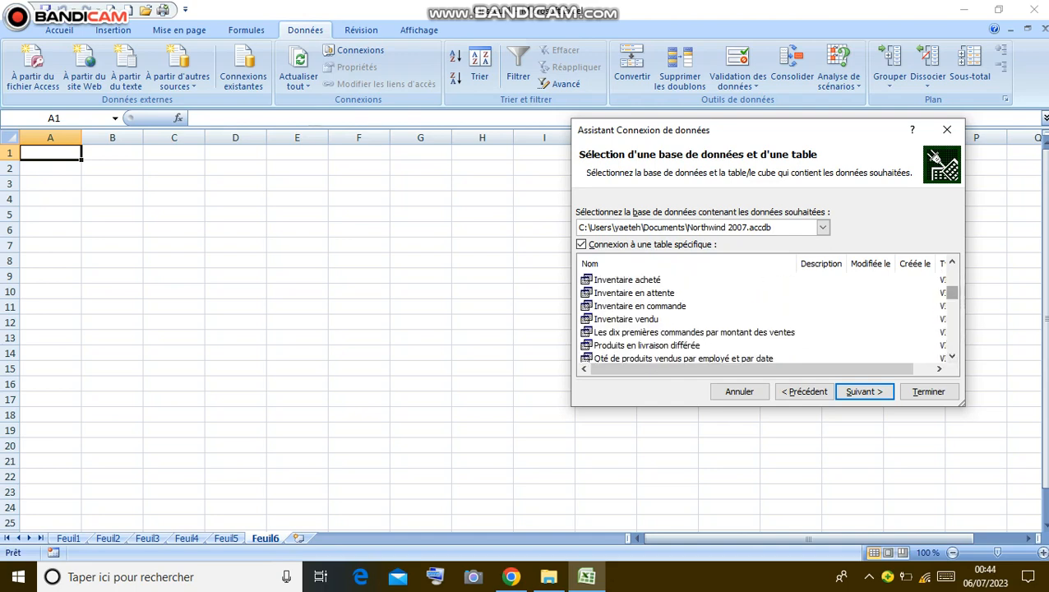
left_click_drag(952, 293, 952, 273)
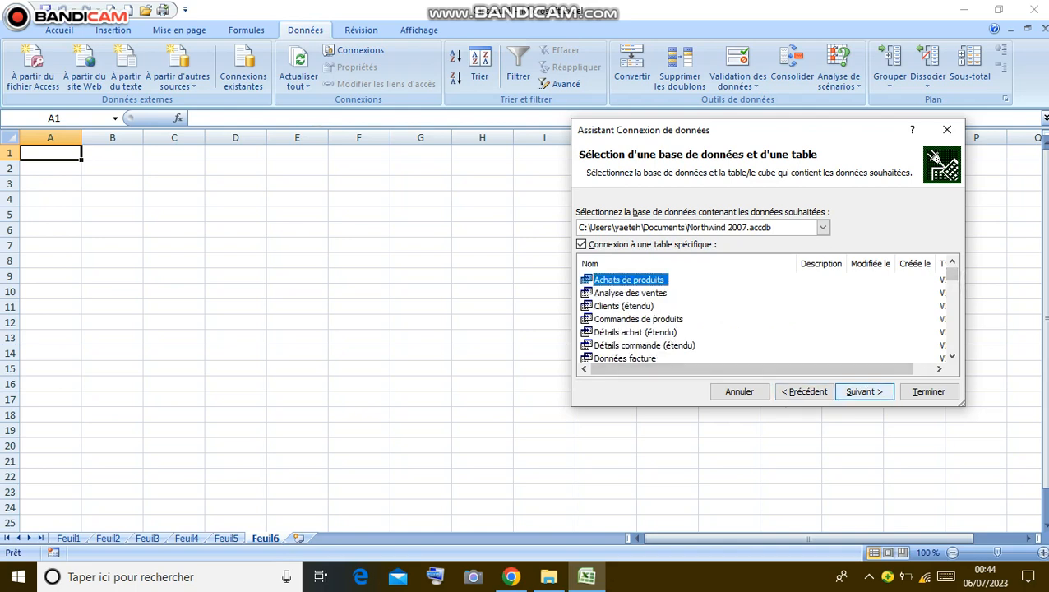
left_click(864, 391)
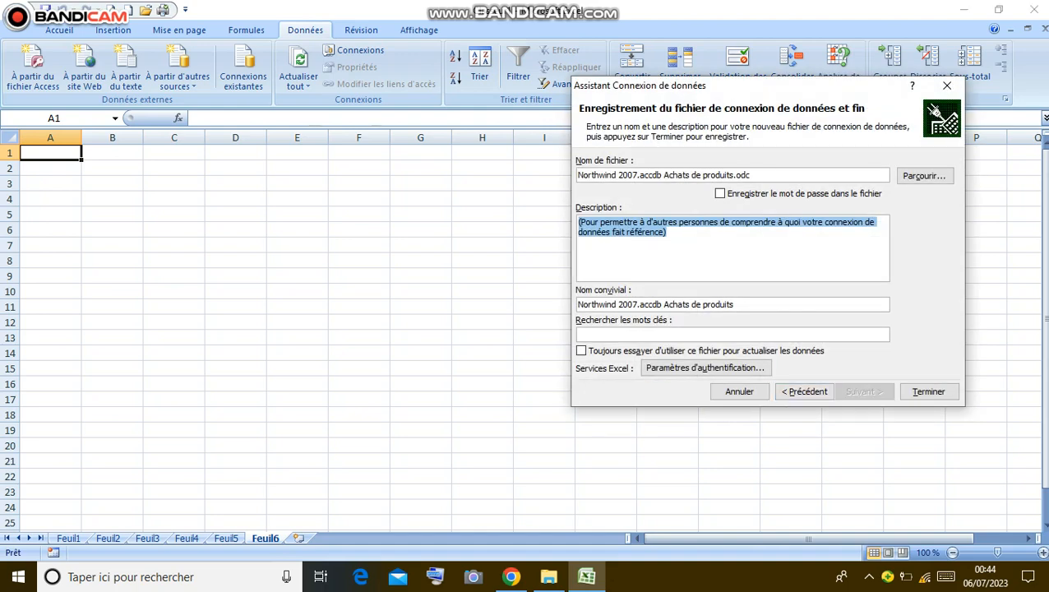
Step: Replace the connection file's placeholder description with "Achats de produits", copied from its file name
left_click_drag(664, 175, 732, 175)
right_click(709, 175)
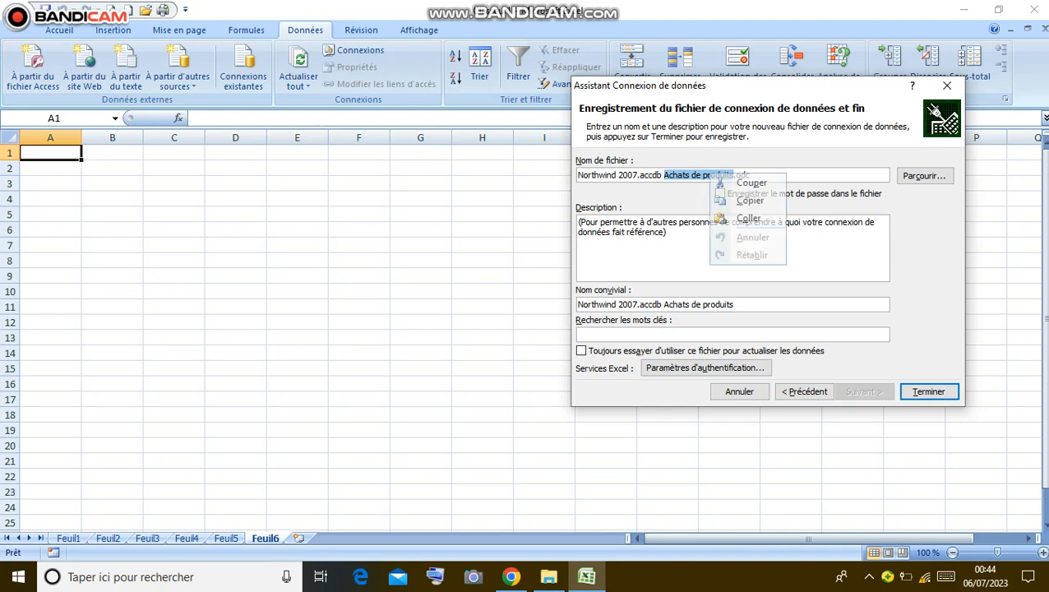
left_click(750, 200)
left_click(670, 239)
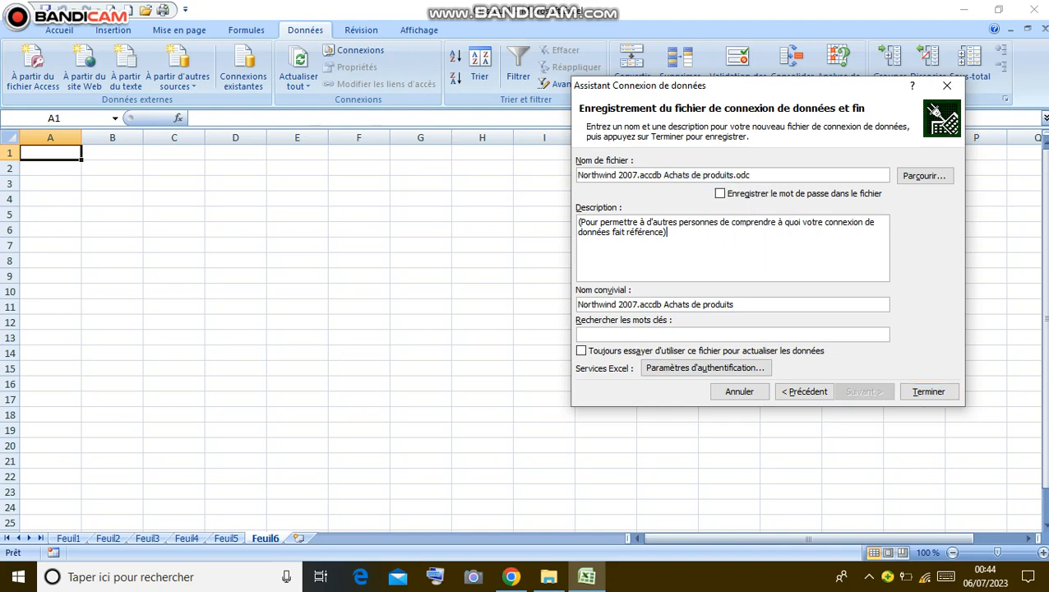
right_click(672, 241)
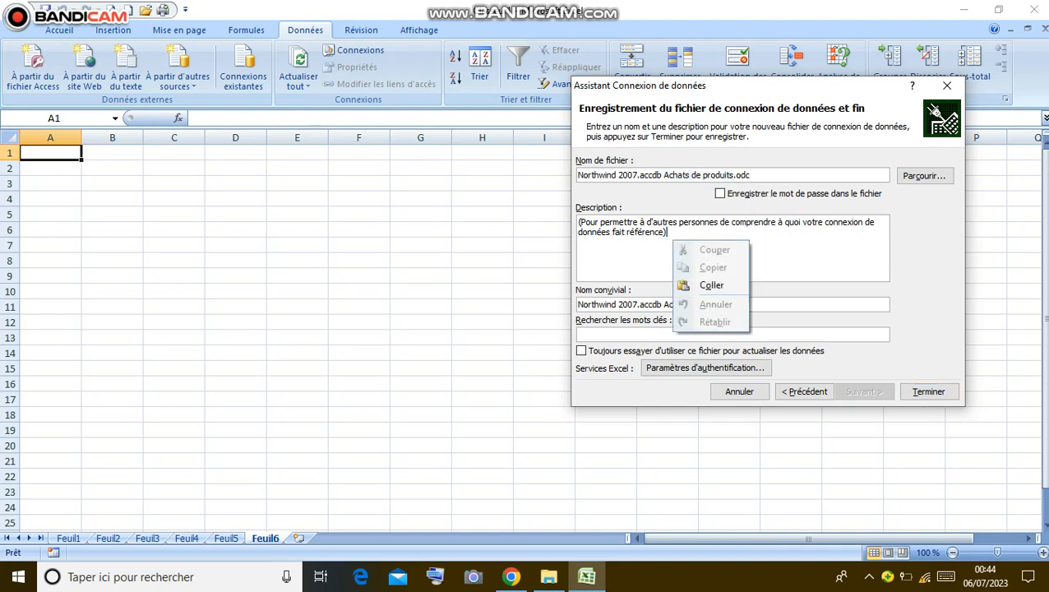
left_click(656, 233)
left_click_drag(666, 232, 578, 222)
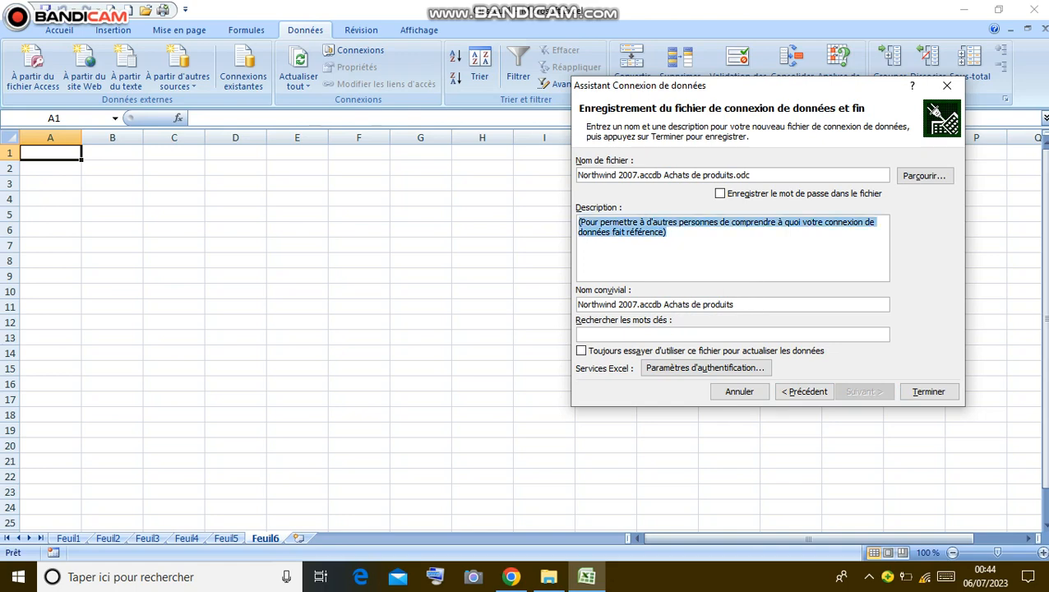
right_click(587, 223)
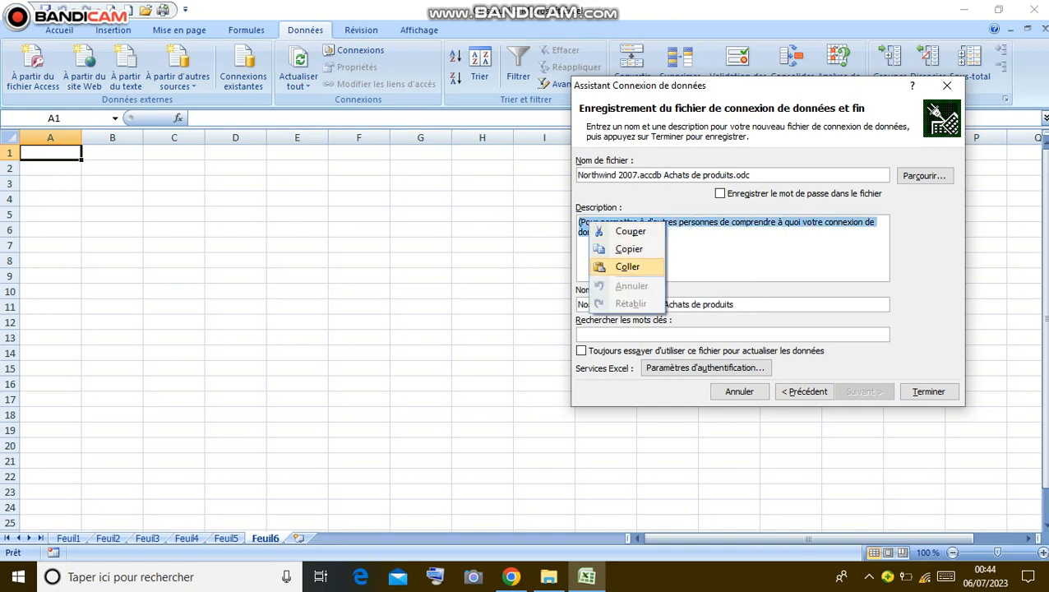
left_click(627, 266)
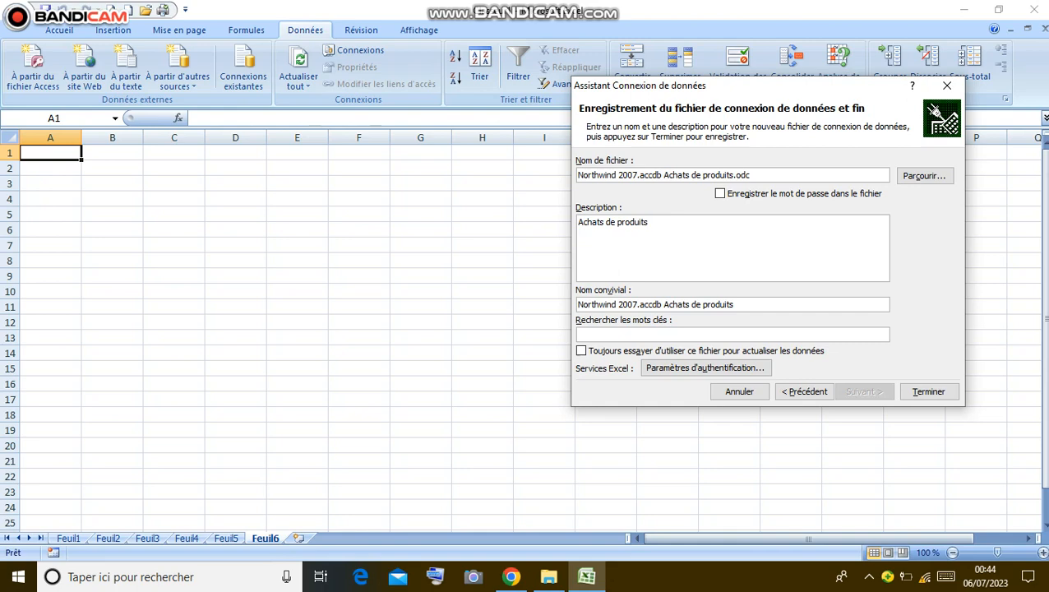
Step: Save the connection, overwriting the existing .odc file, and import the data as a table at cell A1 of Feuil6
left_click(928, 391)
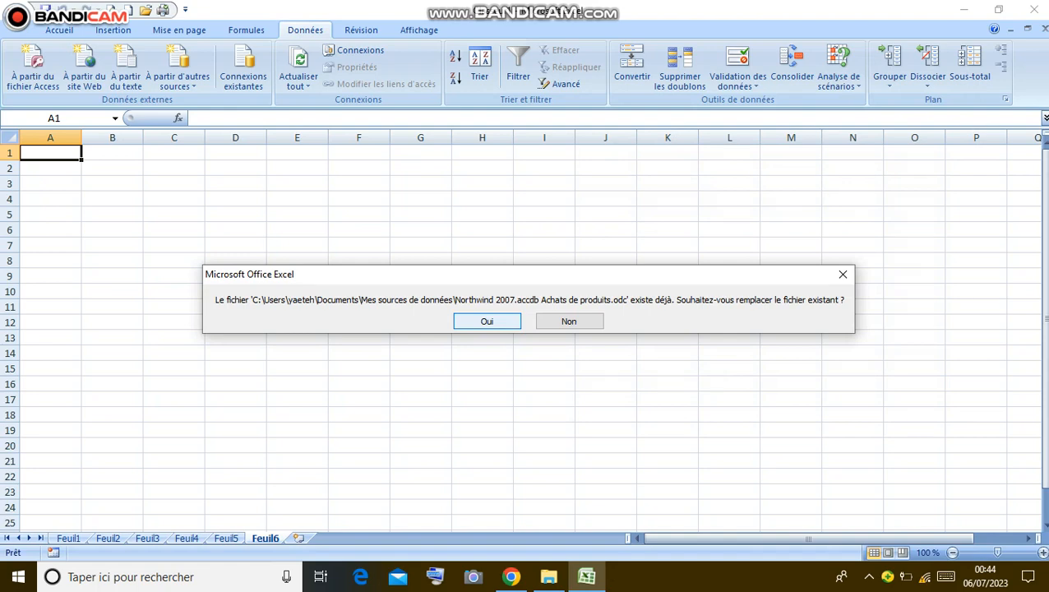
key("Return")
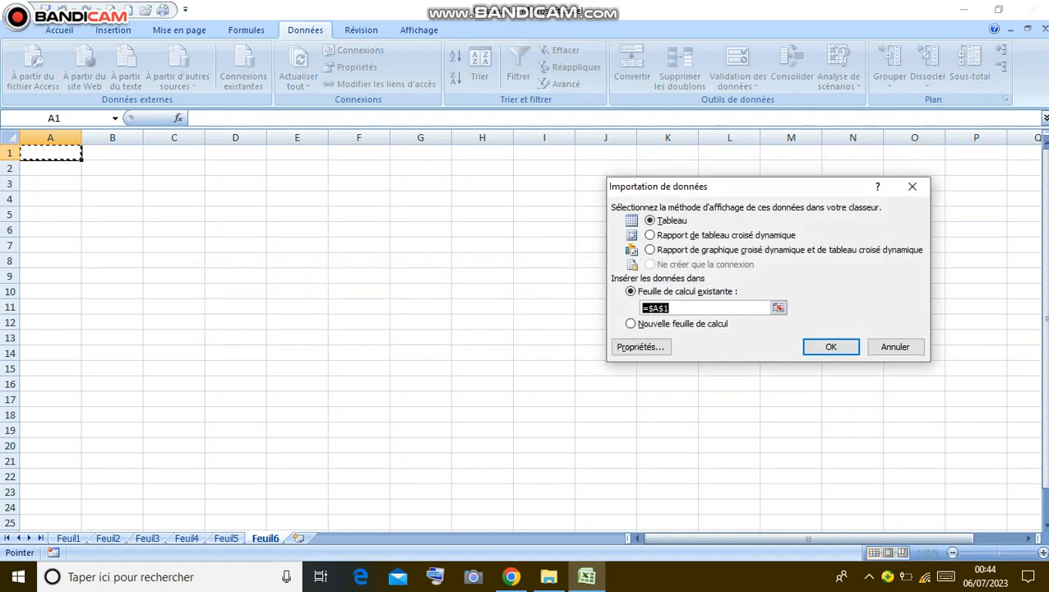
key("Return")
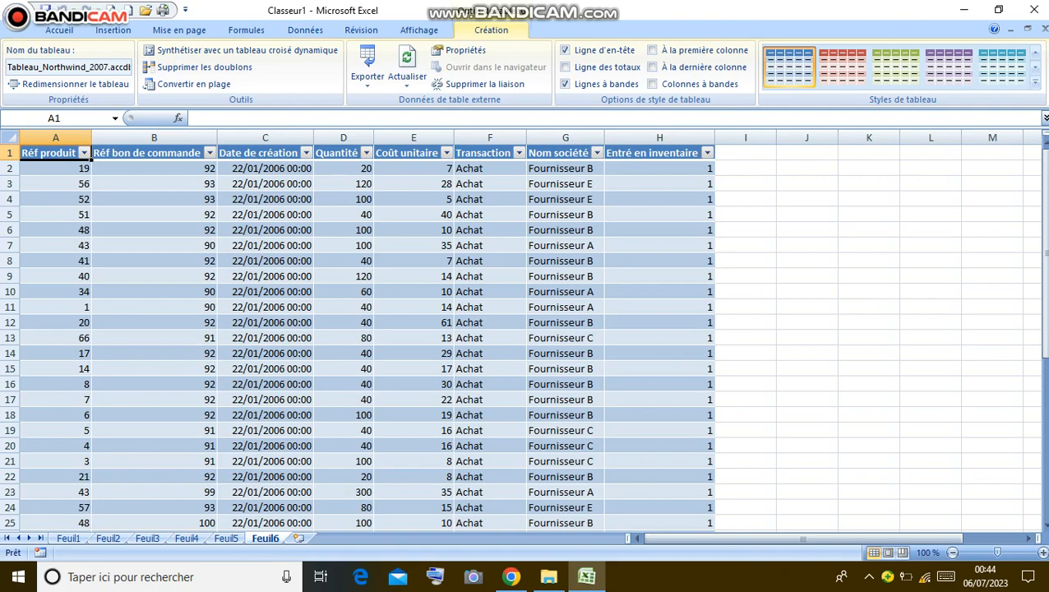
scroll(367, 337, "down", 9)
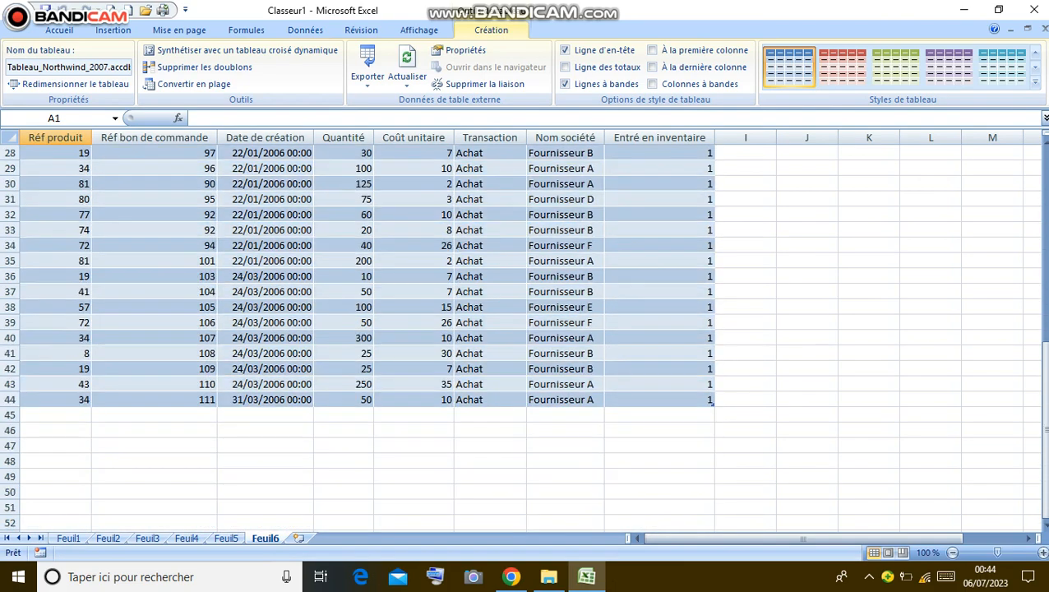
scroll(366, 337, "up", 9)
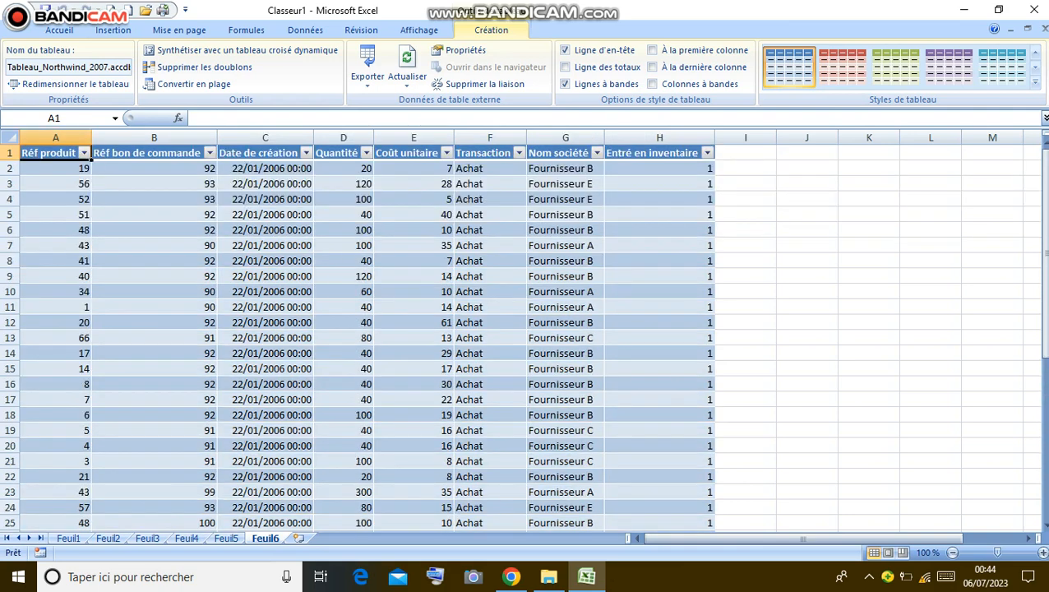